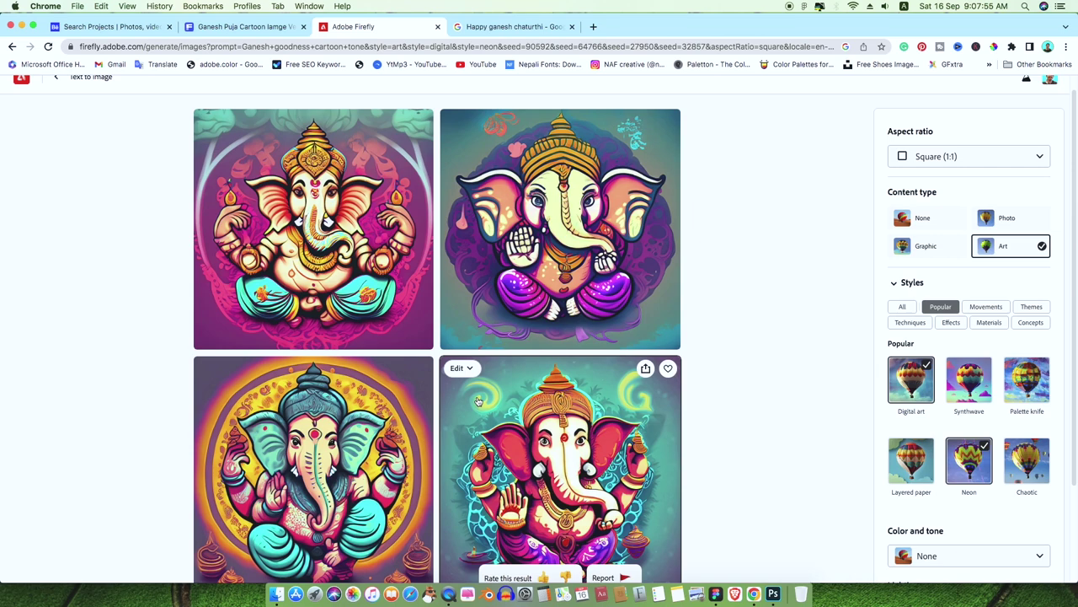
# - Compare the four generated Ganesh images to decide which one to use
pyautogui.scroll(-2, 478, 401)
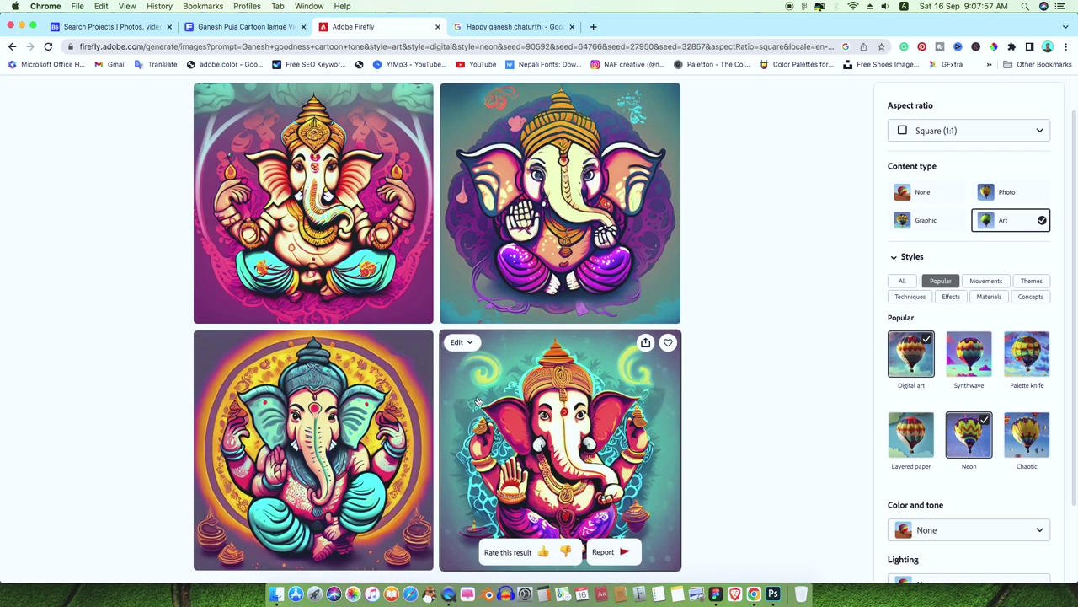
pyautogui.scroll(-3, 478, 401)
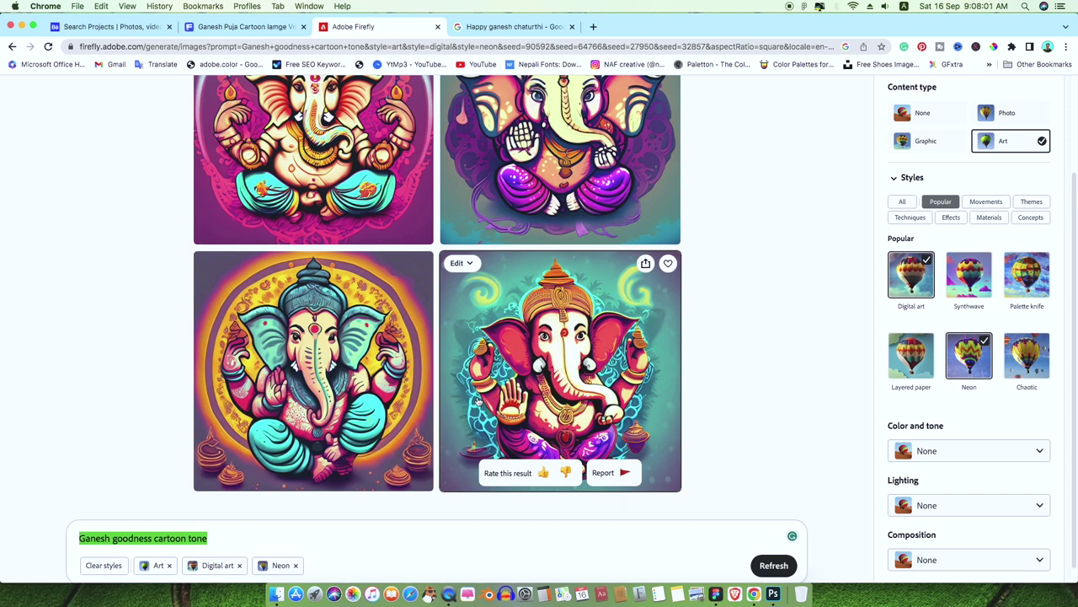
pyautogui.scroll(5, 478, 401)
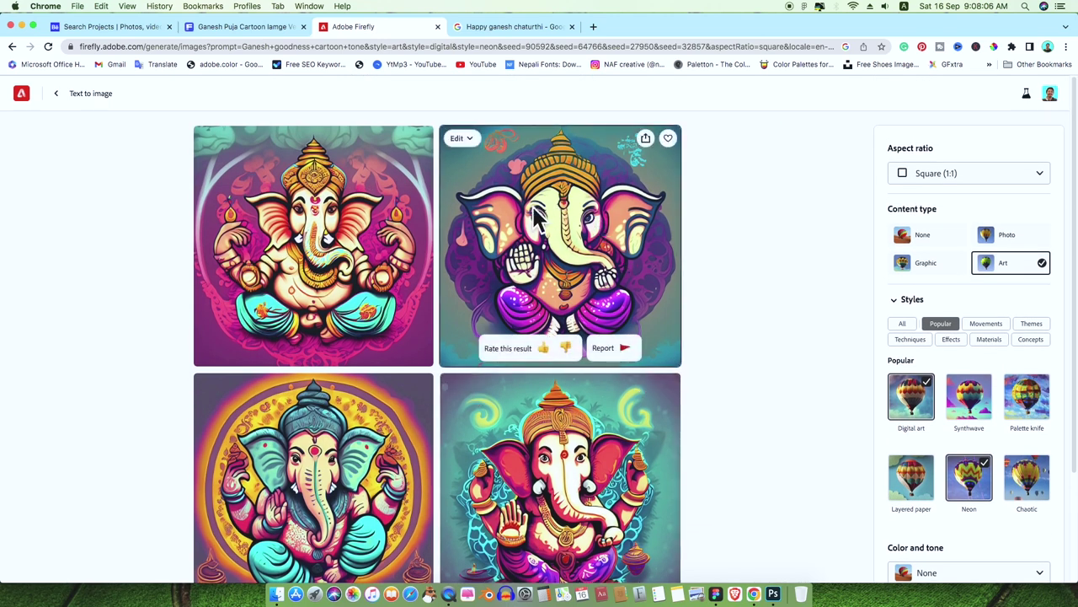
pyautogui.scroll(-3, 548, 244)
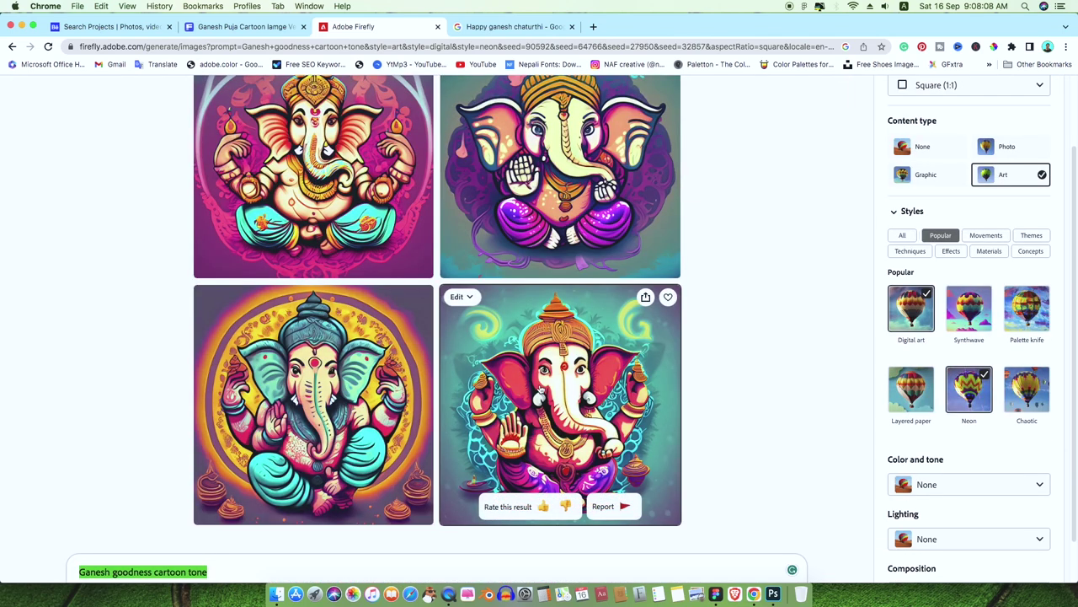
pyautogui.scroll(-1, 543, 388)
pyautogui.scroll(3, 544, 388)
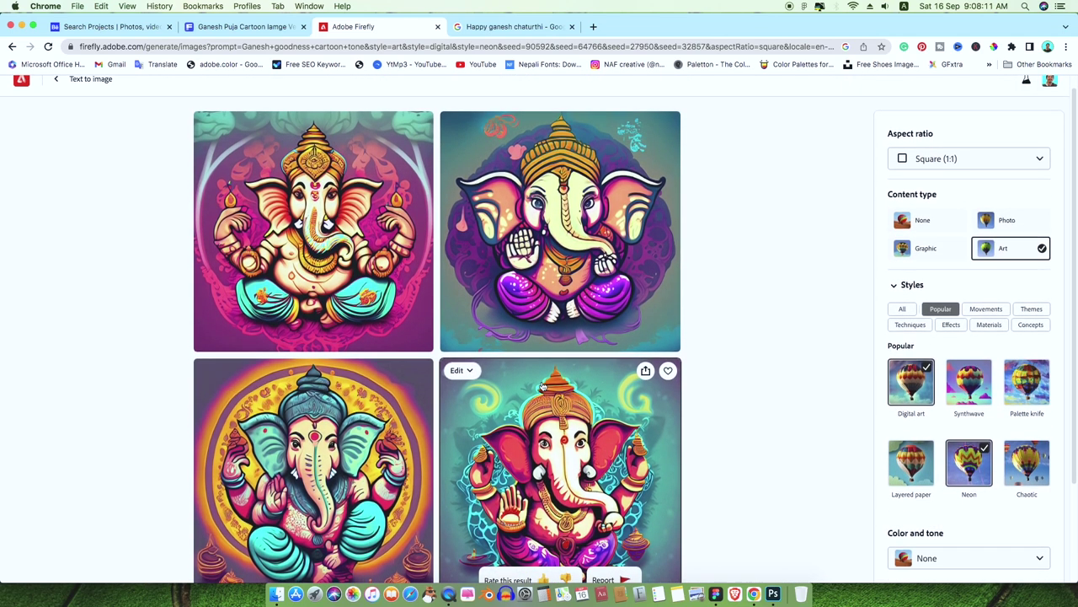
pyautogui.scroll(-3, 544, 388)
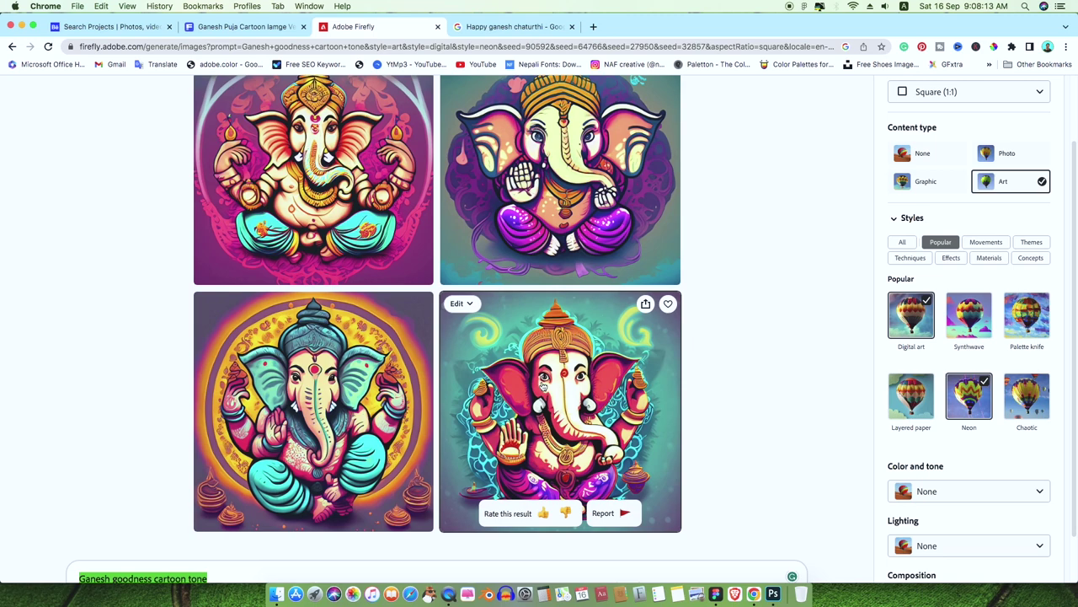
pyautogui.scroll(2, 544, 386)
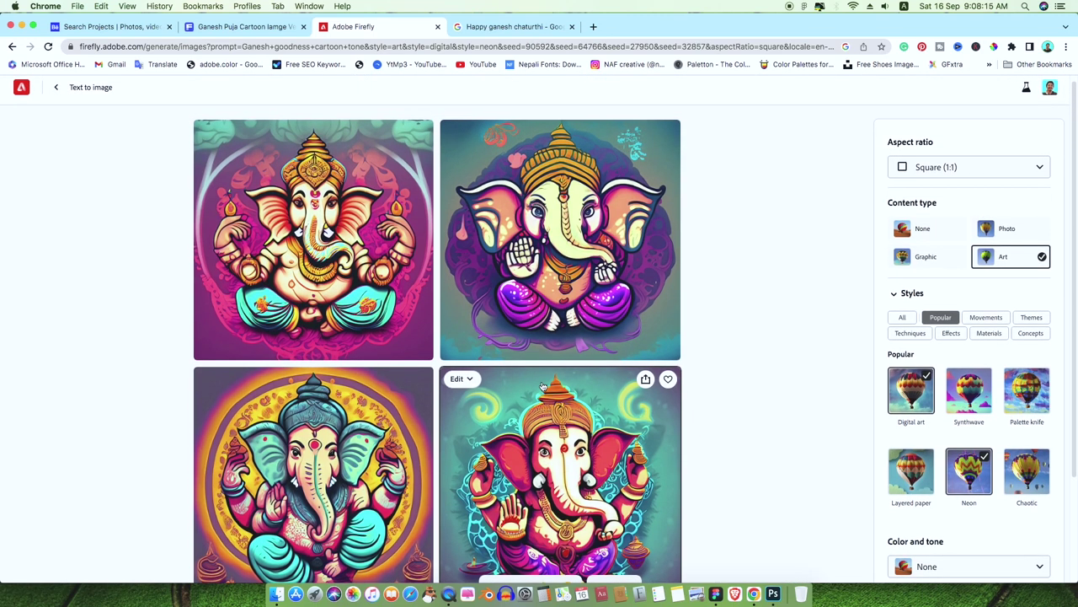
pyautogui.scroll(-2, 543, 385)
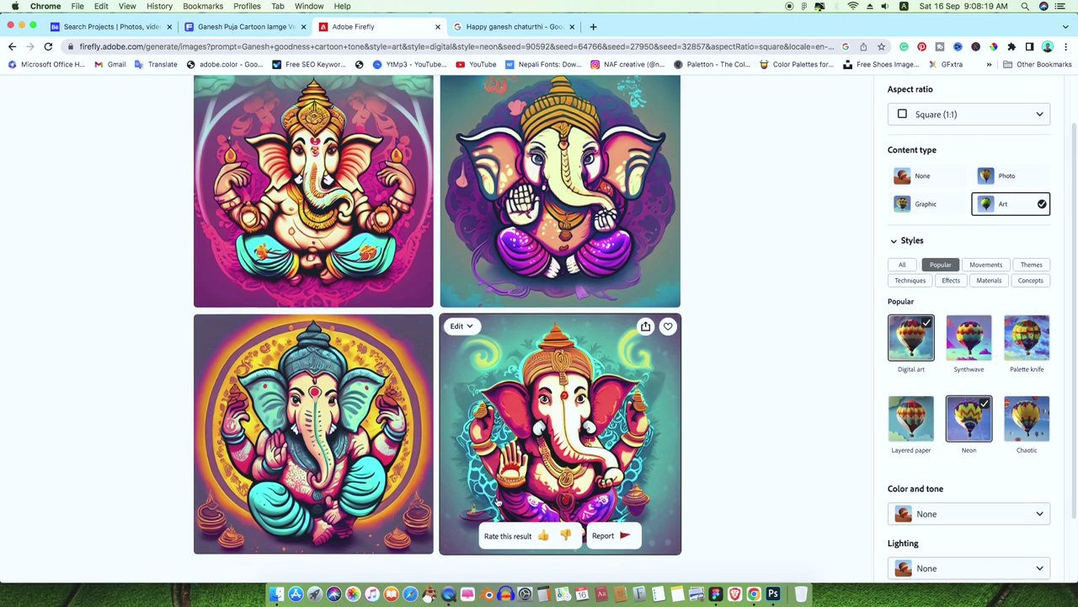
pyautogui.scroll(2, 523, 404)
# - Download the generated Ganesh image with the purple circular backdrop and gold crown
pyautogui.click(587, 284)
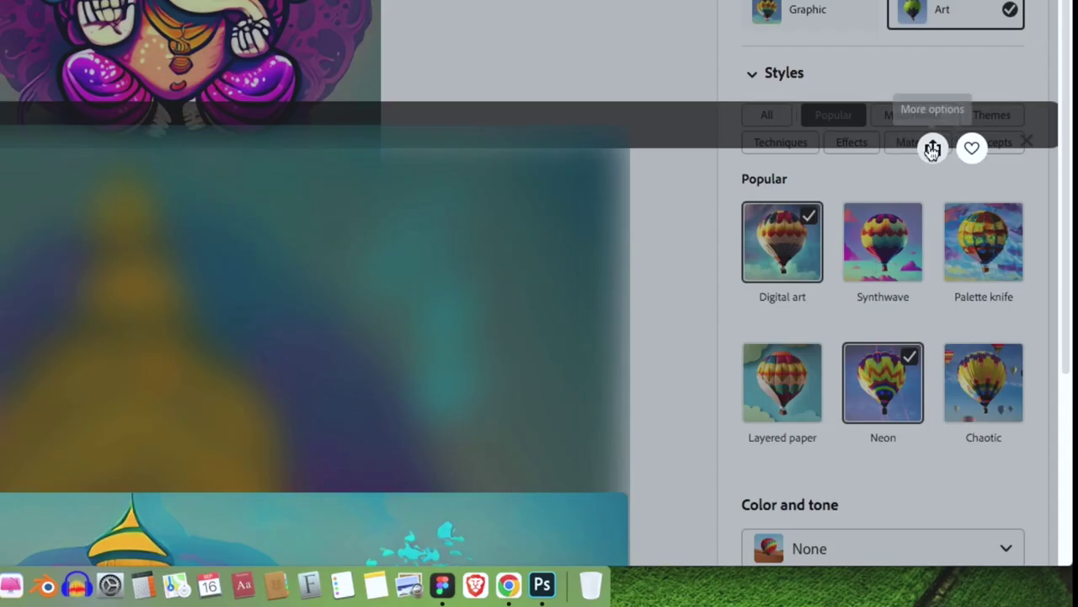
pyautogui.click(998, 341)
pyautogui.click(993, 364)
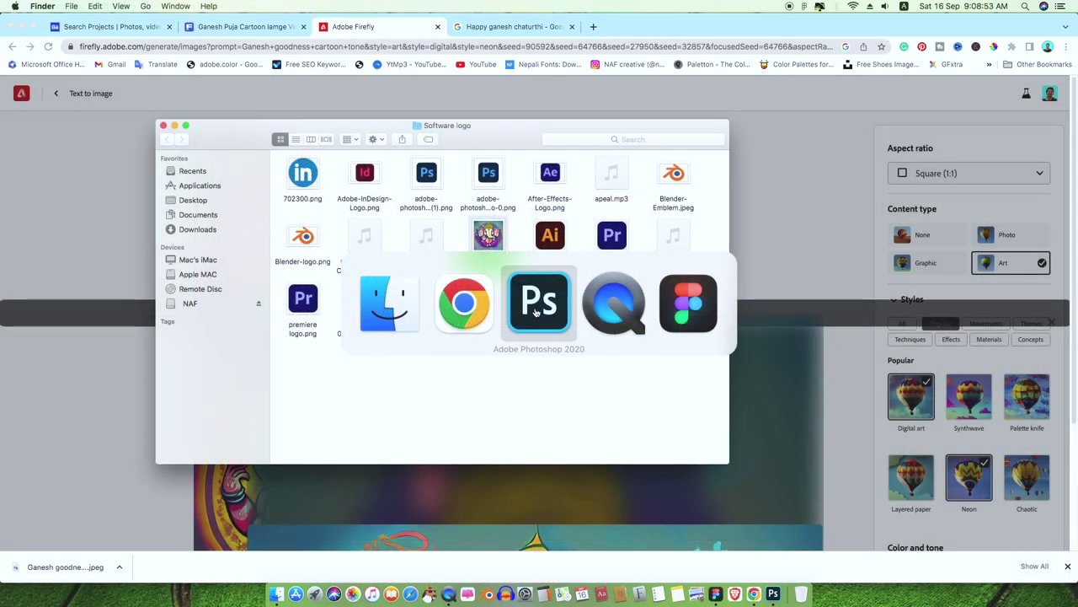
# - Place the downloaded Ganesh image from the Software logo folder into the blank Photoshop document and commit the placement
pyautogui.click(536, 311)
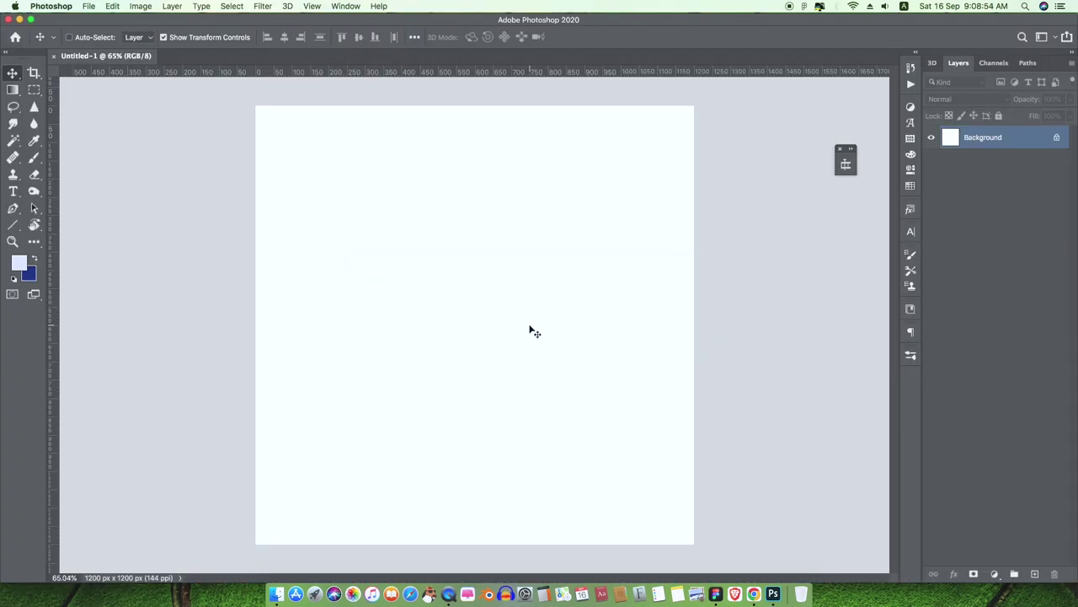
pyautogui.press('super+Tab')
pyautogui.click(477, 306)
pyautogui.moveTo(492, 241); pyautogui.dragTo(551, 511)
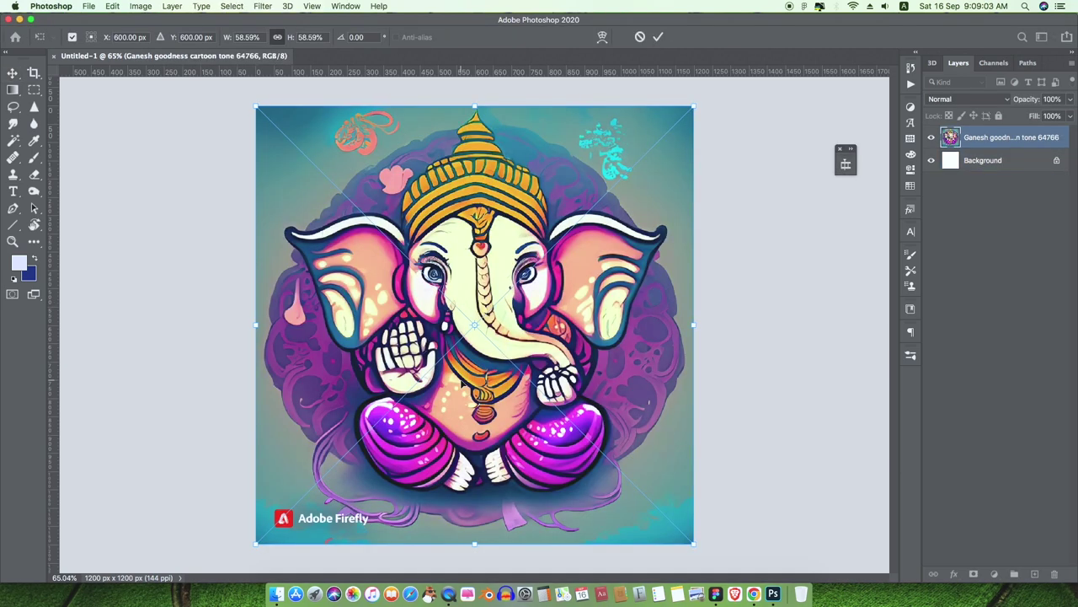
pyautogui.click(658, 36)
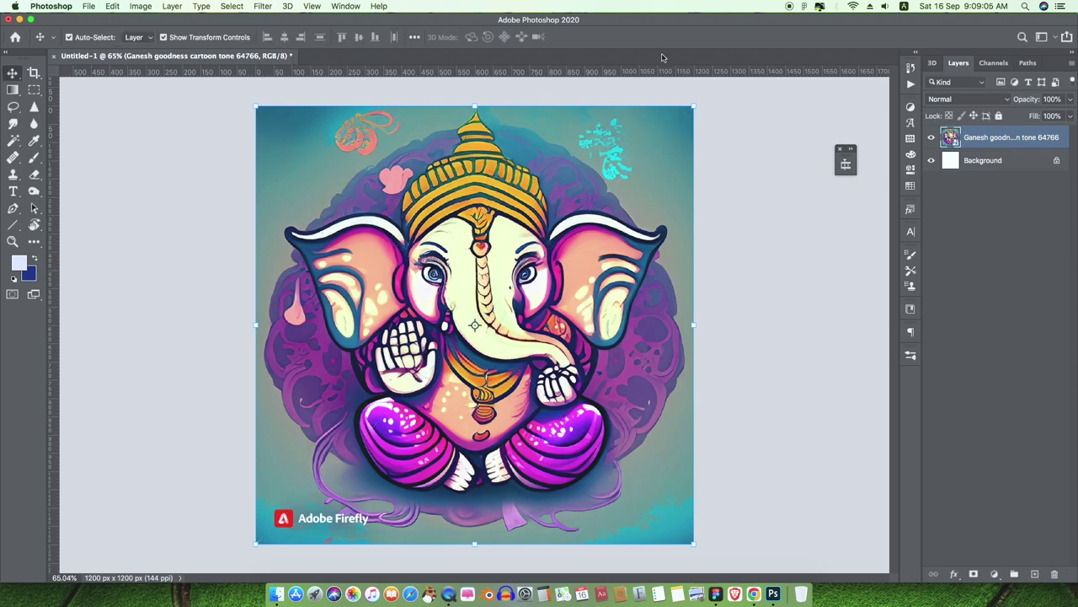
# - Duplicate the placed Ganesh layer and rasterize the copy
pyautogui.scroll(-2, 447, 350)
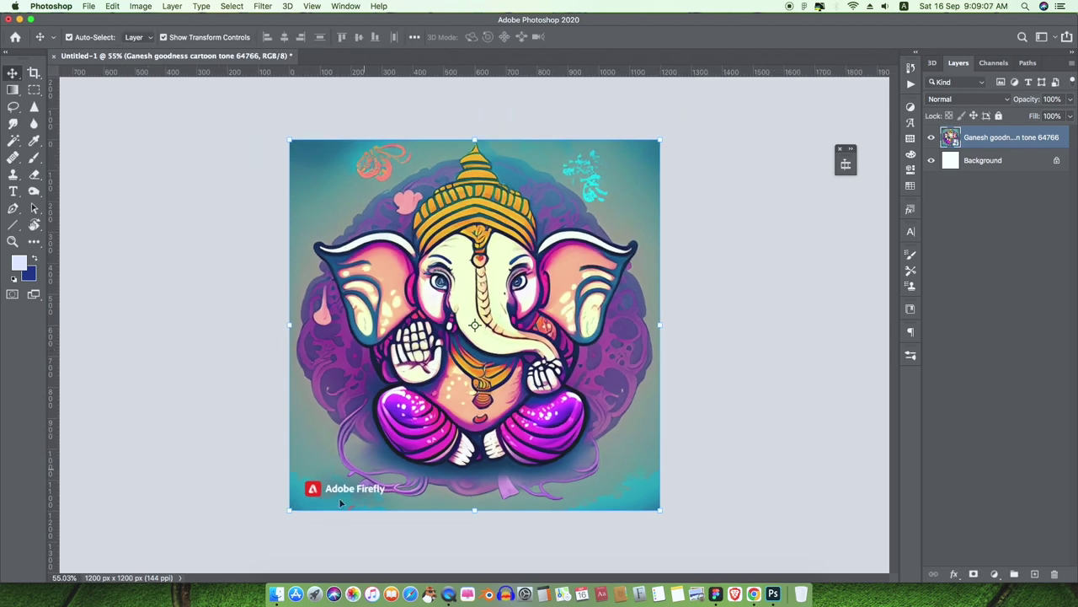
pyautogui.scroll(8, 364, 470)
pyautogui.moveTo(354, 497); pyautogui.dragTo(393, 371)
pyautogui.scroll(-3, 392, 373)
pyautogui.hscroll(-1, 392, 374)
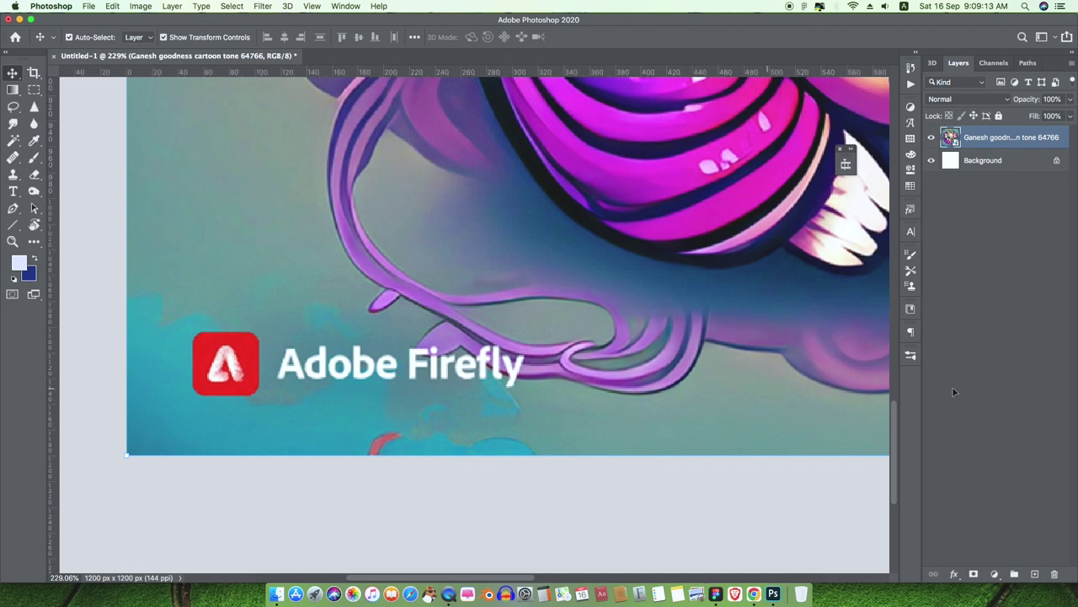
pyautogui.press('super+j')
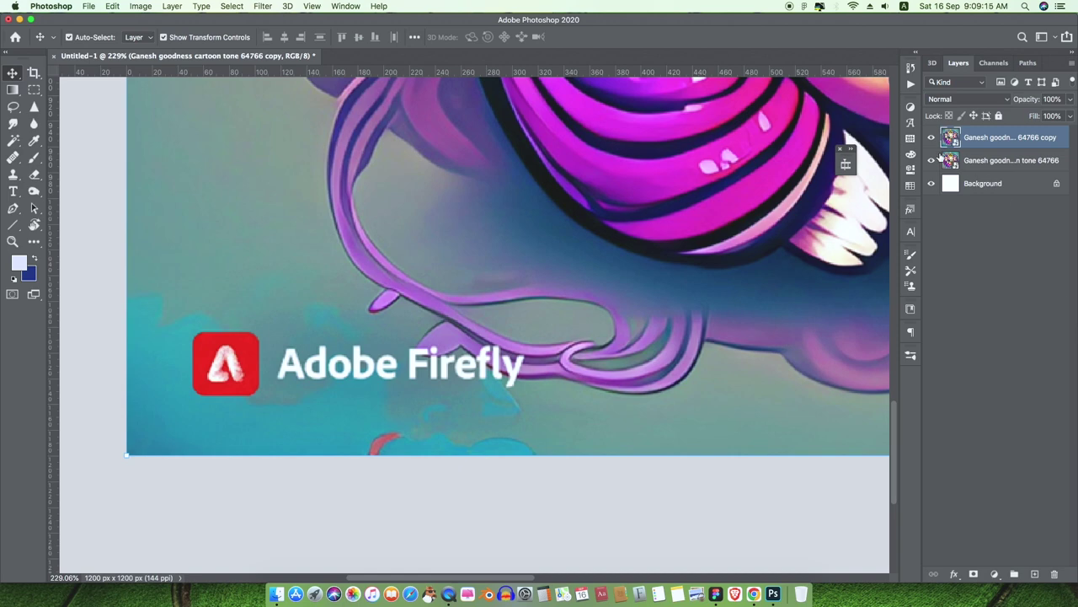
pyautogui.press('l')
pyautogui.rightClick(987, 138)
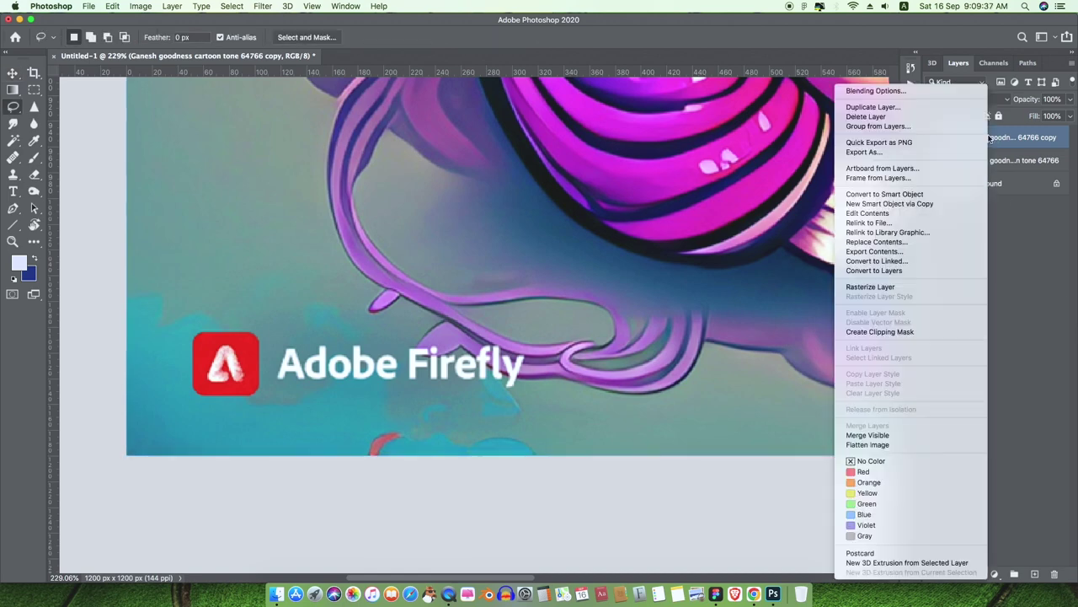
pyautogui.click(888, 290)
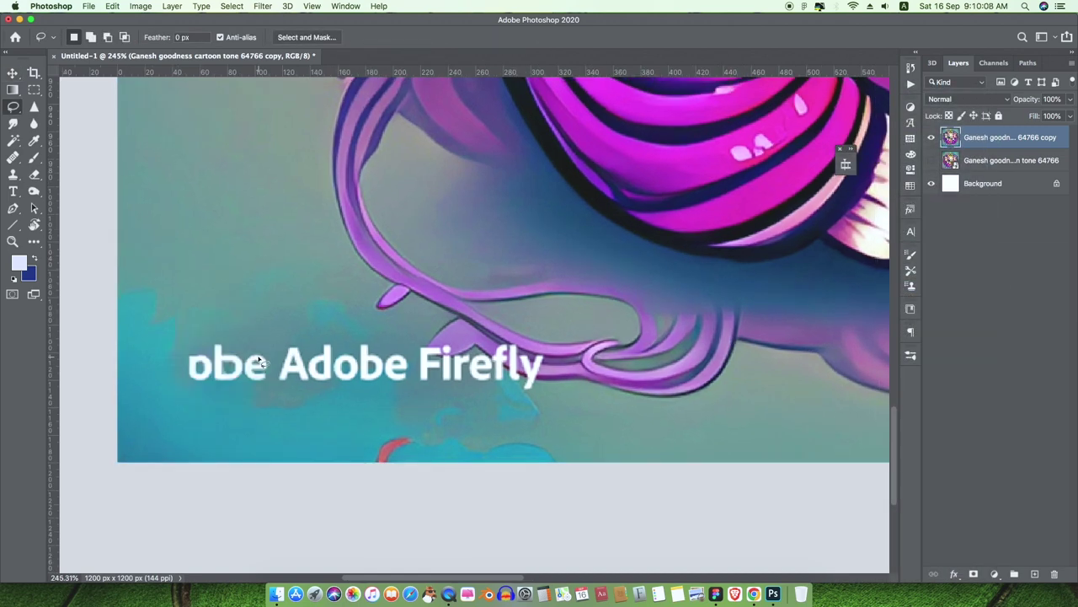
pyautogui.scroll(1, 260, 360)
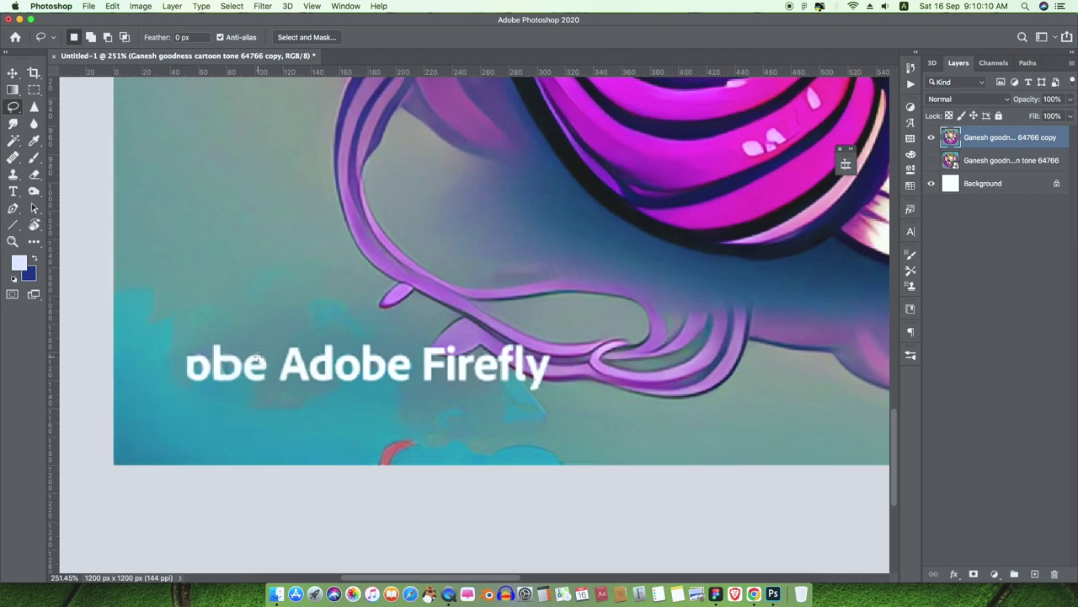
pyautogui.press('m')
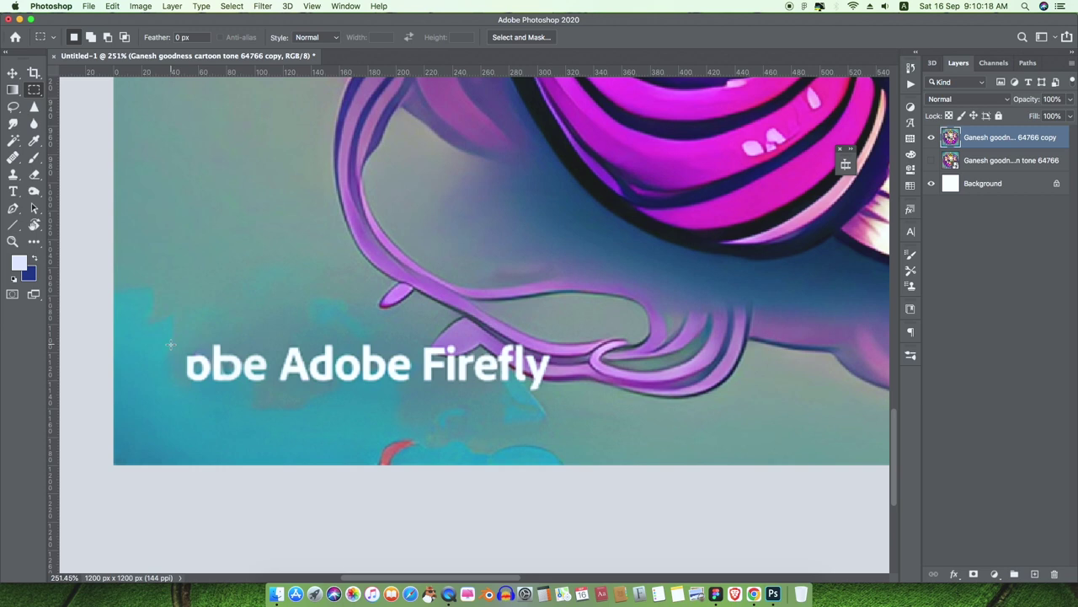
pyautogui.moveTo(177, 336)
pyautogui.mouseDown()
pyautogui.moveTo(188, 373)
pyautogui.moveTo(320, 404)
pyautogui.moveTo(418, 396)
pyautogui.mouseUp()
pyautogui.press('b')
pyautogui.keyDown('alt'); pyautogui.click(264, 378); pyautogui.keyUp('alt')
pyautogui.press('super+d')
# - Paint over the Adobe Firefly watermark text with the Healing Brush to blend it into the background
pyautogui.click(12, 157)
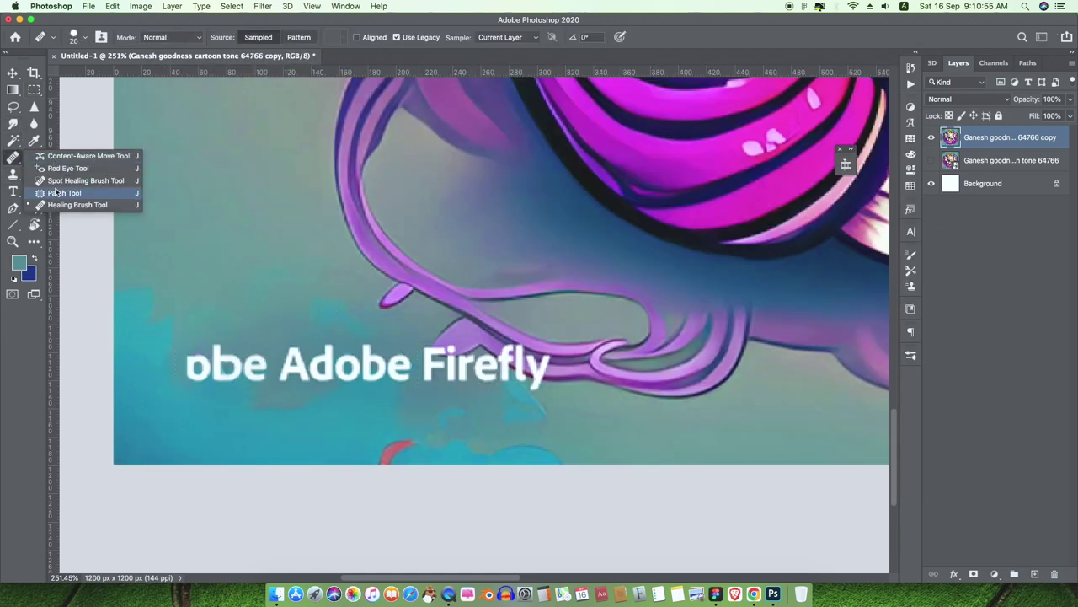
pyautogui.click(56, 205)
pyautogui.moveTo(192, 366)
pyautogui.mouseDown()
pyautogui.moveTo(303, 363)
pyautogui.moveTo(368, 397)
pyautogui.moveTo(480, 376)
pyautogui.mouseUp()
pyautogui.scroll(3, 509, 382)
pyautogui.moveTo(535, 398)
pyautogui.mouseDown()
pyautogui.moveTo(471, 347)
pyautogui.moveTo(559, 357)
pyautogui.mouseUp()
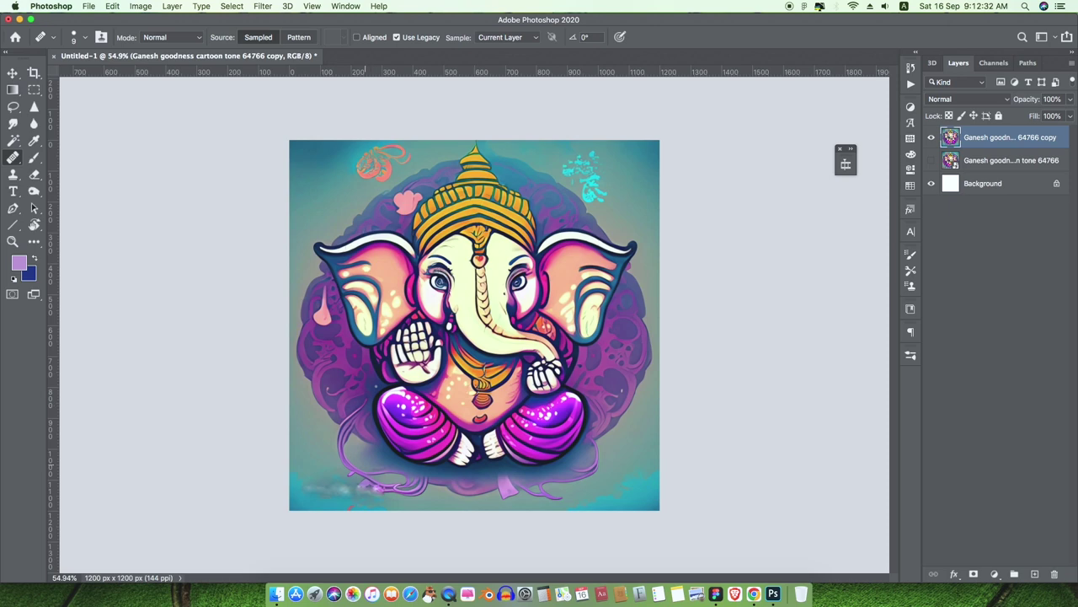
# - Inspect the healed watermark area at different zoom levels
pyautogui.scroll(4, 365, 464)
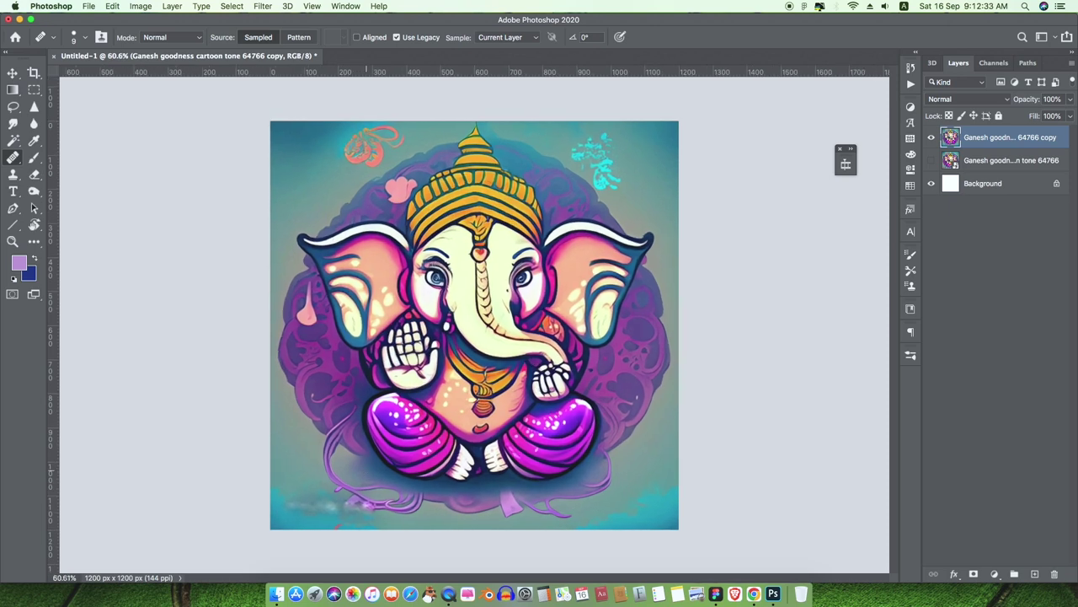
pyautogui.moveTo(356, 482); pyautogui.dragTo(367, 414)
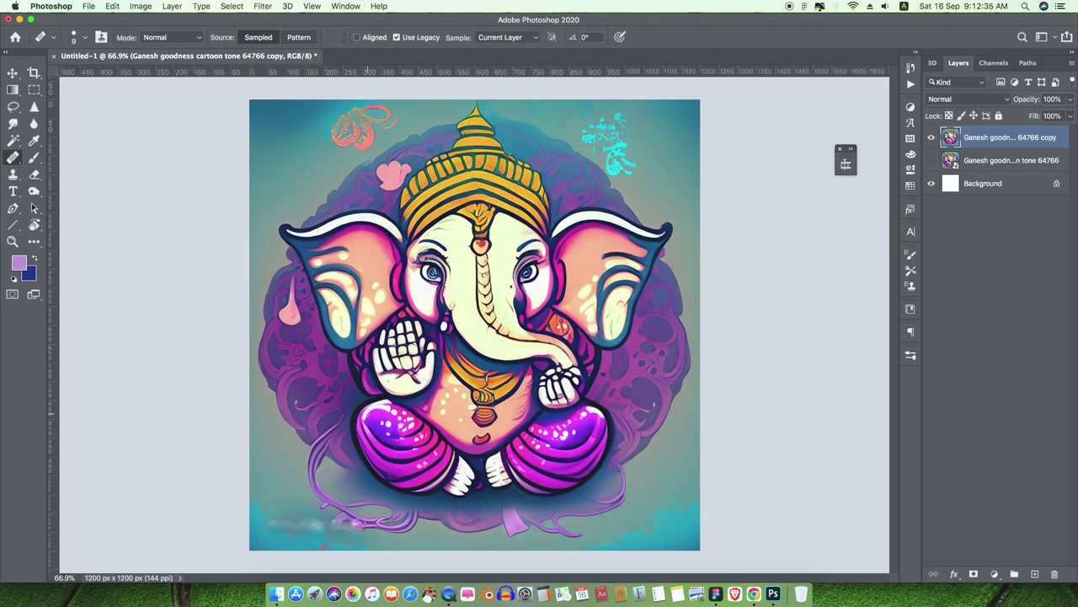
pyautogui.scroll(2, 368, 414)
pyautogui.moveTo(365, 532); pyautogui.dragTo(379, 410)
pyautogui.scroll(8, 356, 463)
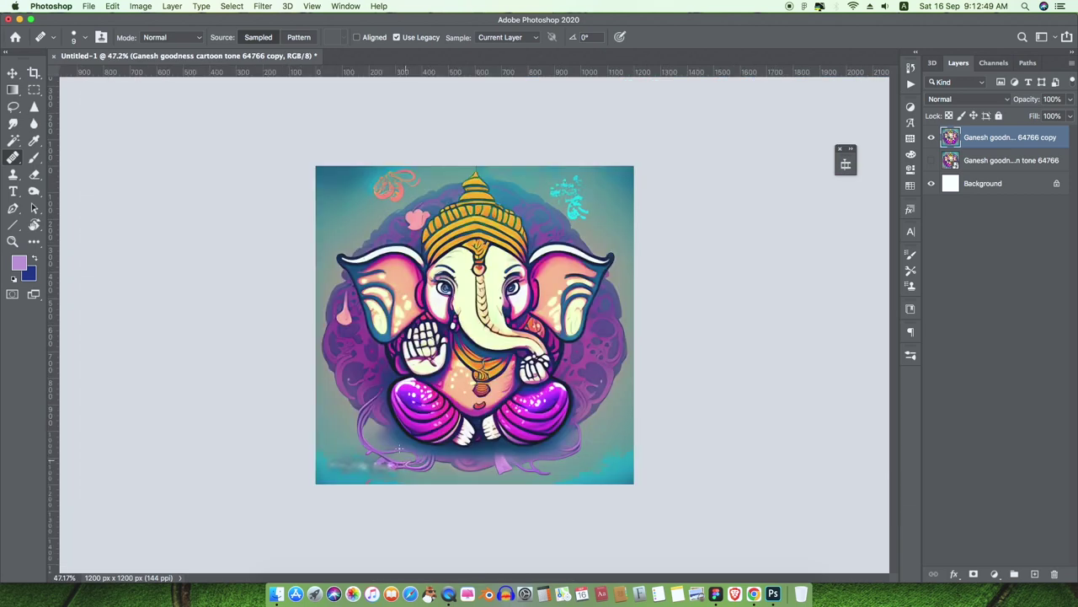
pyautogui.scroll(3, 399, 448)
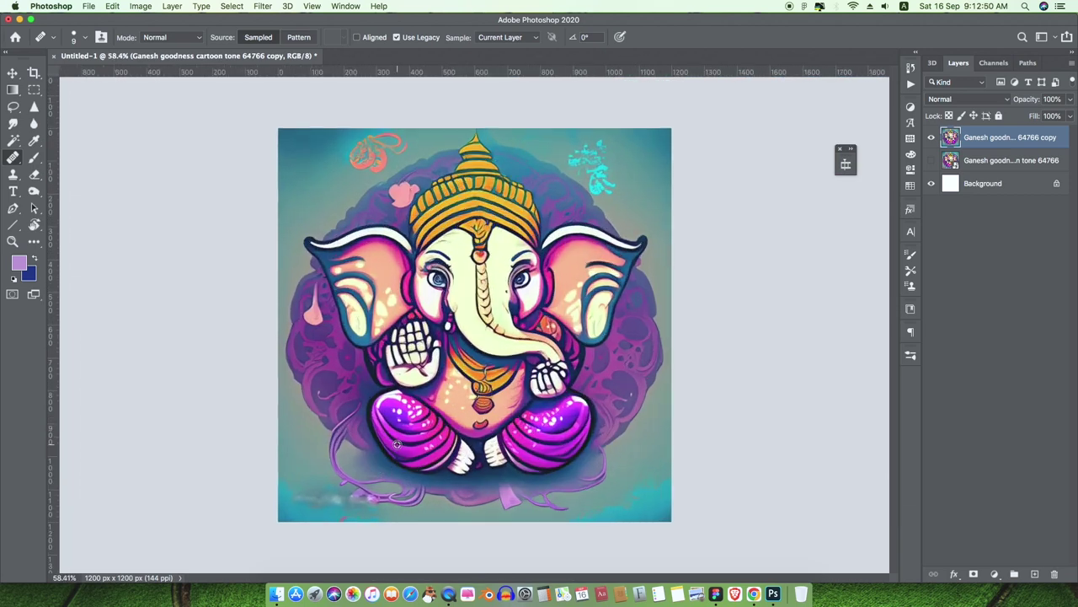
pyautogui.scroll(-2, 397, 444)
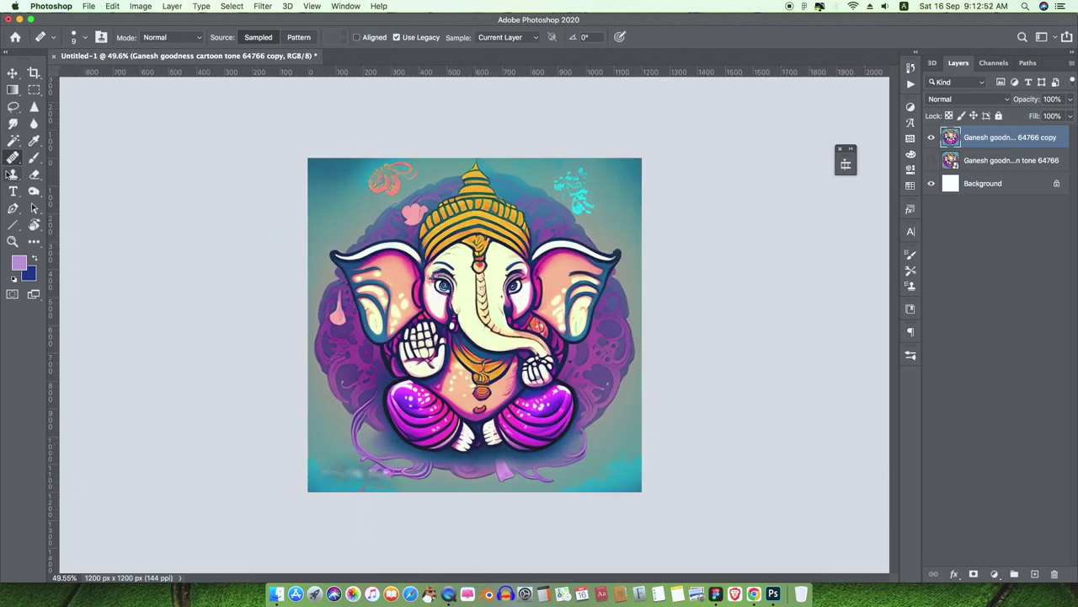
pyautogui.click(12, 208)
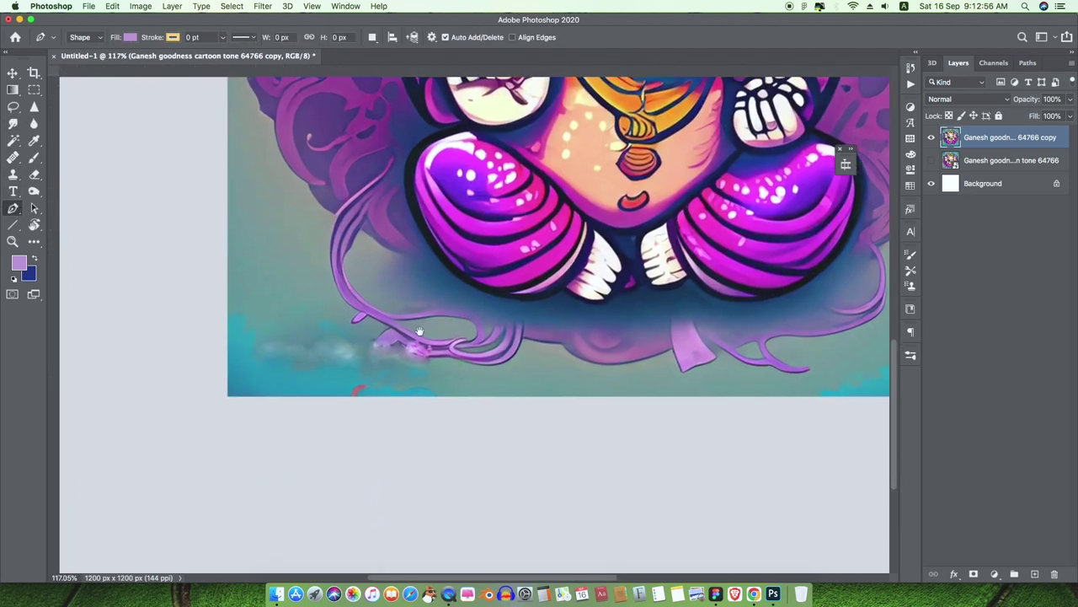
pyautogui.scroll(5, 419, 331)
pyautogui.press('super+r')
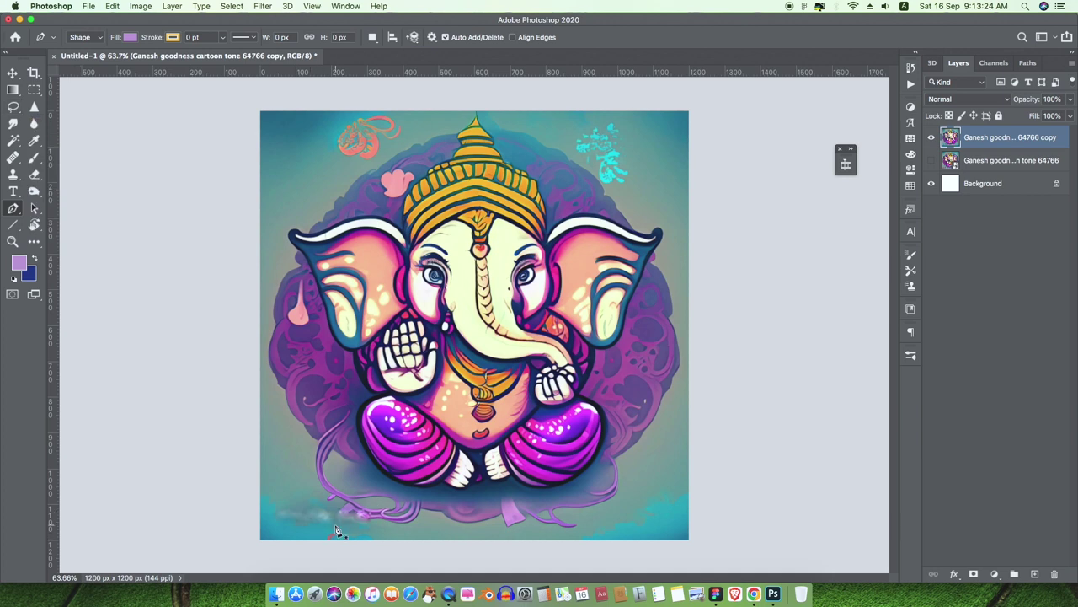
pyautogui.press('v')
# - Select the Ganesh figure and its purple backdrop with the Object Selection tool in Rectangle mode
pyautogui.click(13, 140)
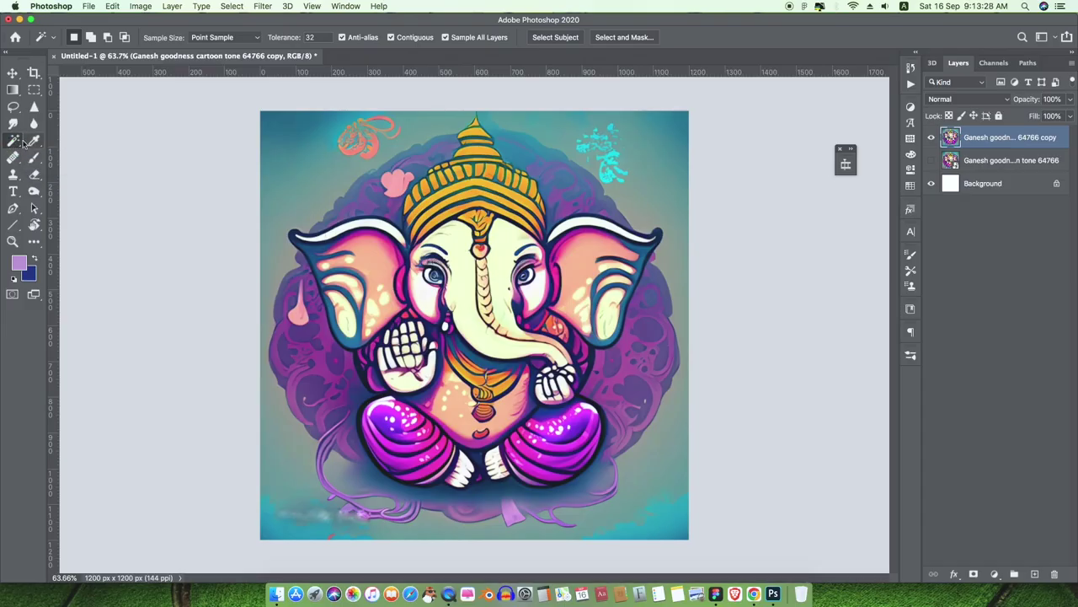
pyautogui.rightClick(21, 205)
pyautogui.click(83, 197)
pyautogui.moveTo(285, 123)
pyautogui.mouseDown()
pyautogui.moveTo(459, 506)
pyautogui.moveTo(628, 516)
pyautogui.moveTo(661, 507)
pyautogui.mouseUp()
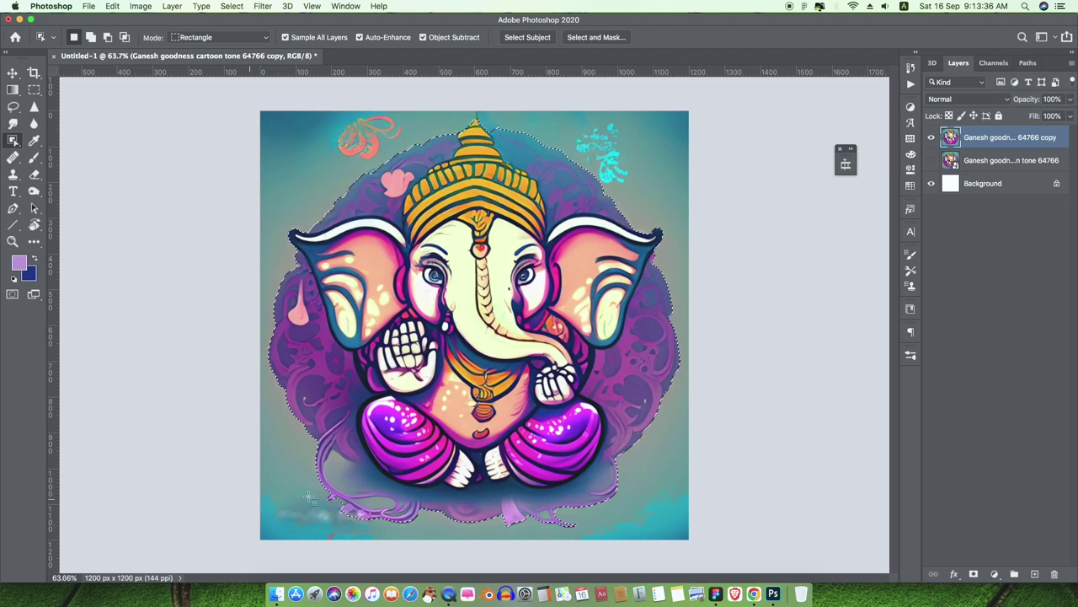
# - Remove the background beside the purple ribbon's lower-left edge from the selection with the Quick Selection tool
pyautogui.scroll(5, 324, 502)
pyautogui.moveTo(337, 506); pyautogui.dragTo(356, 351)
pyautogui.scroll(1, 388, 325)
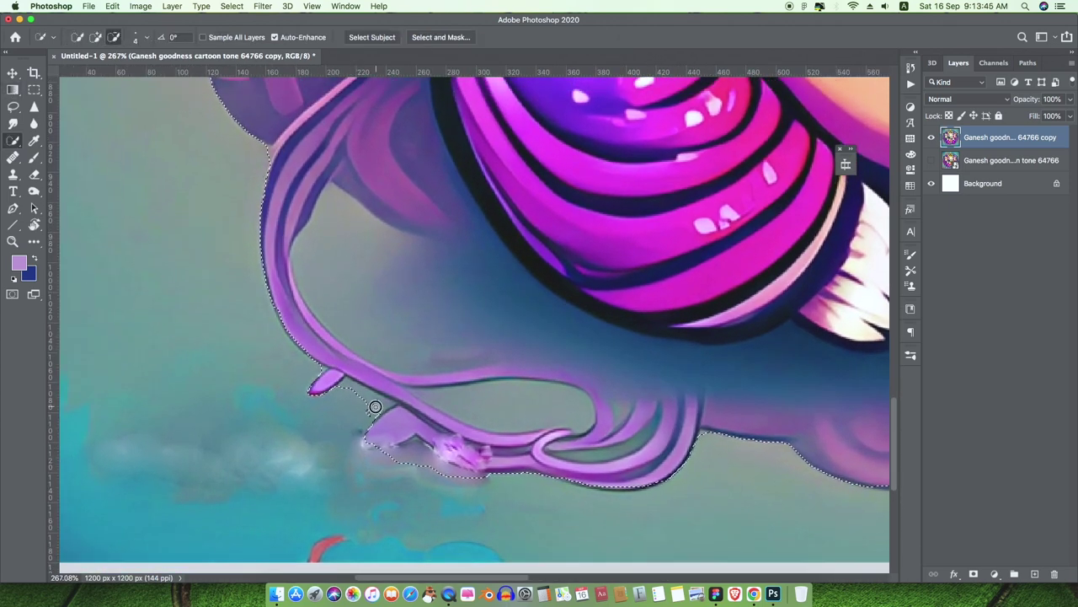
pyautogui.moveTo(375, 409); pyautogui.dragTo(350, 389)
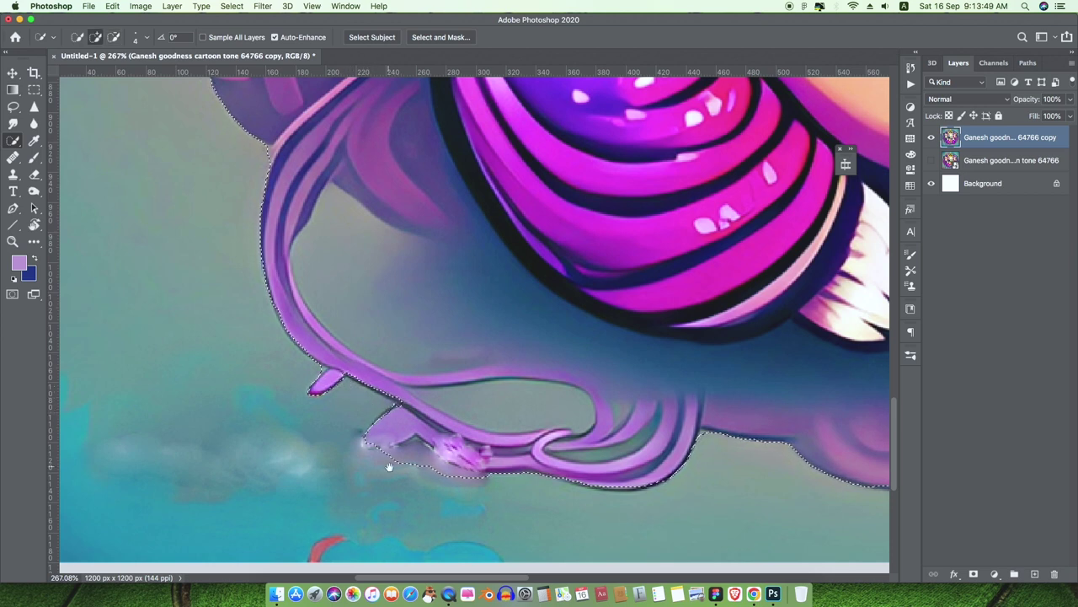
pyautogui.scroll(-2, 388, 464)
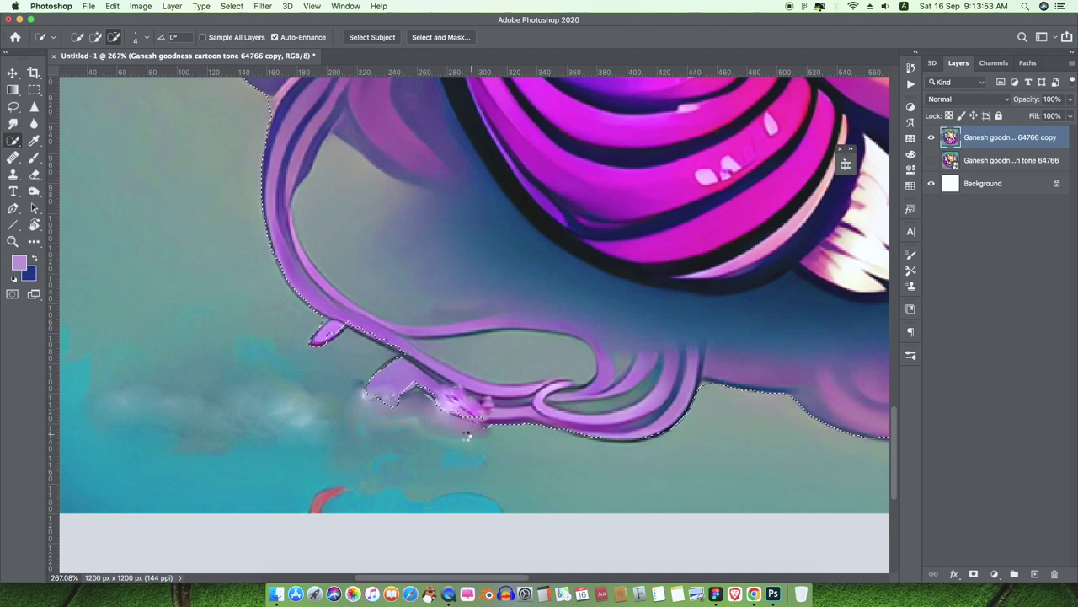
# - Refine the selection around the lilac petal under the lower-left ribbon so it follows the petal's outline
pyautogui.keyDown('alt'); pyautogui.click(397, 381); pyautogui.keyUp('alt')
pyautogui.moveTo(411, 358); pyautogui.dragTo(375, 388)
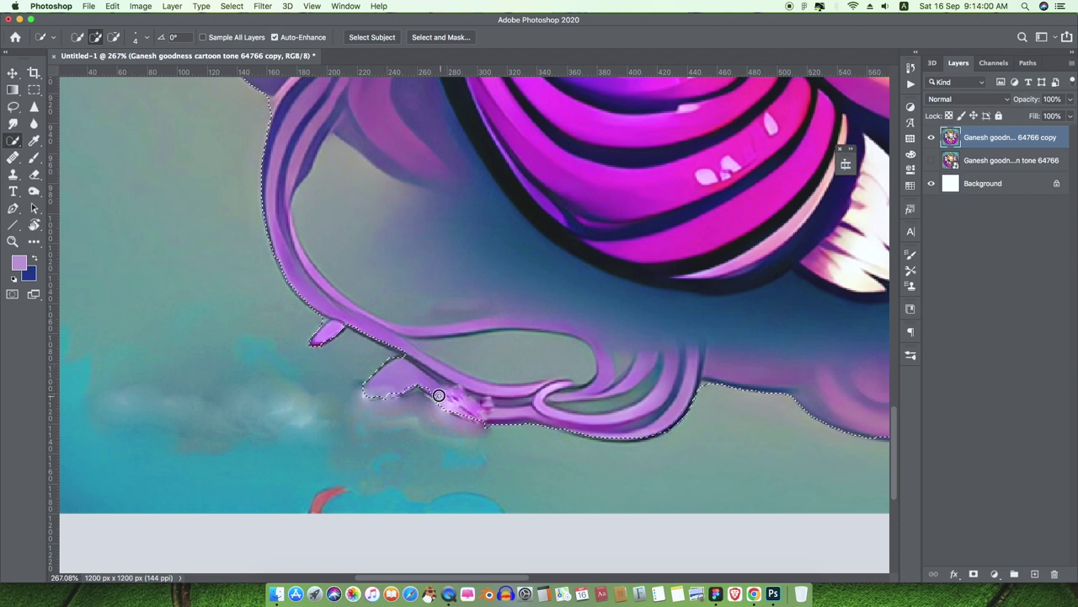
pyautogui.scroll(-2, 530, 431)
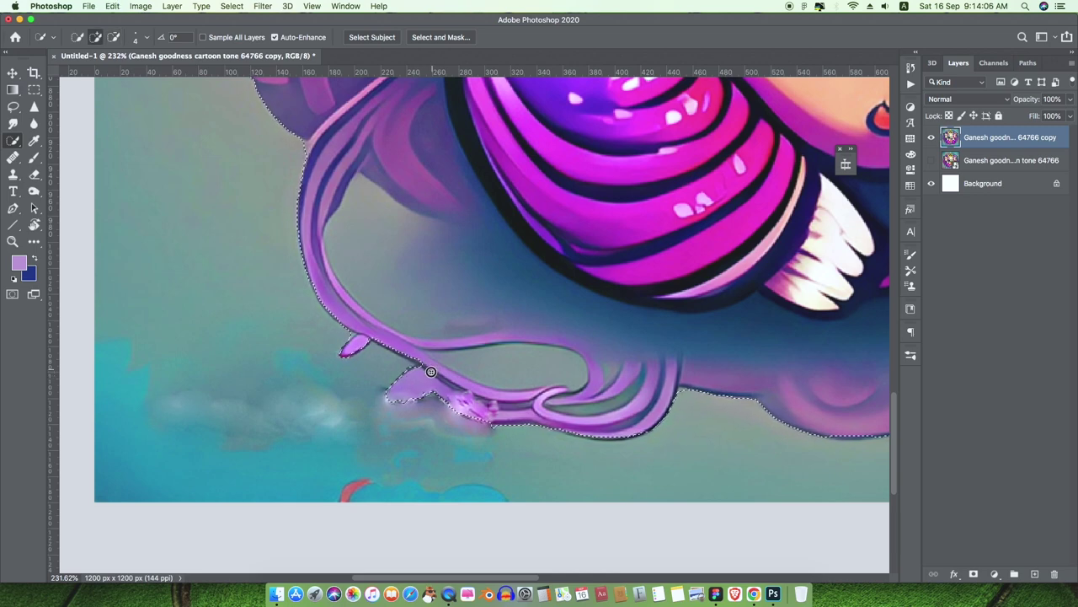
pyautogui.scroll(-2, 436, 381)
pyautogui.scroll(3, 473, 415)
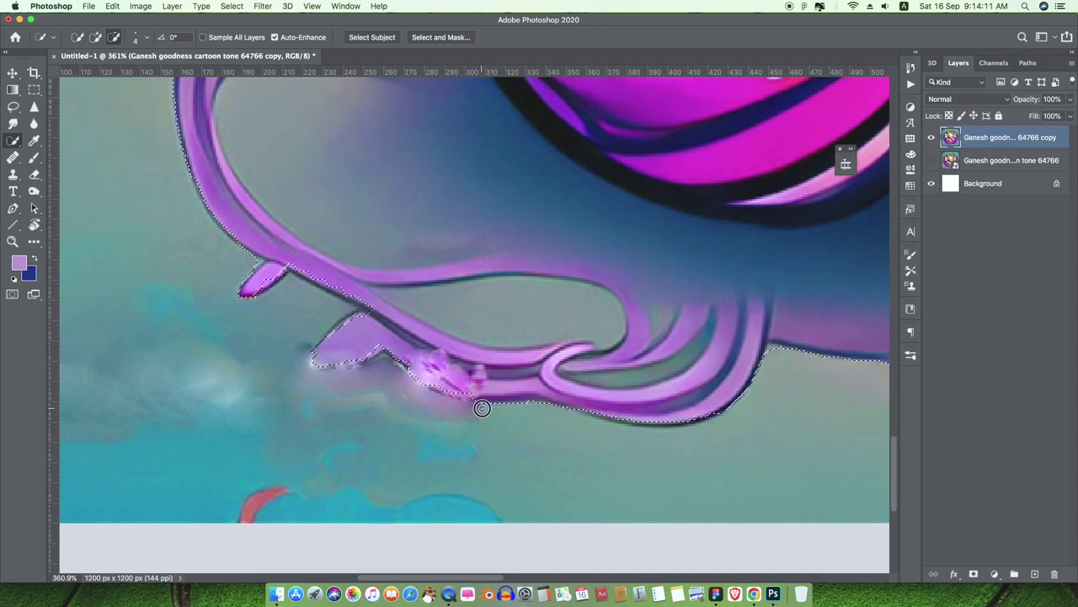
# - Mask the Ganesh copy layer with the refined selection to hide the surrounding background
pyautogui.scroll(-6, 479, 407)
pyautogui.scroll(1, 478, 407)
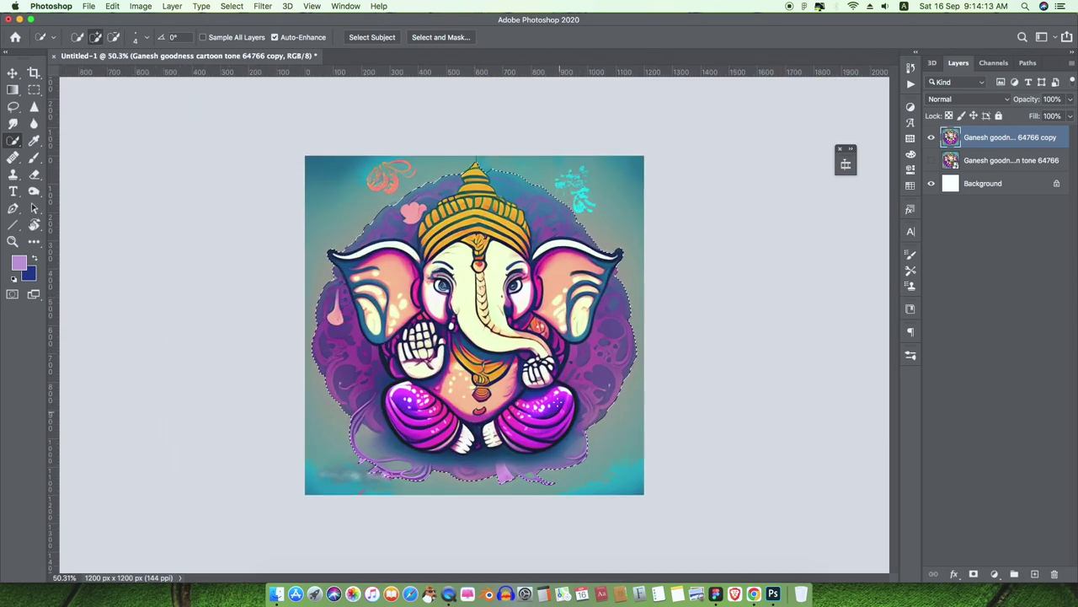
pyautogui.click(972, 573)
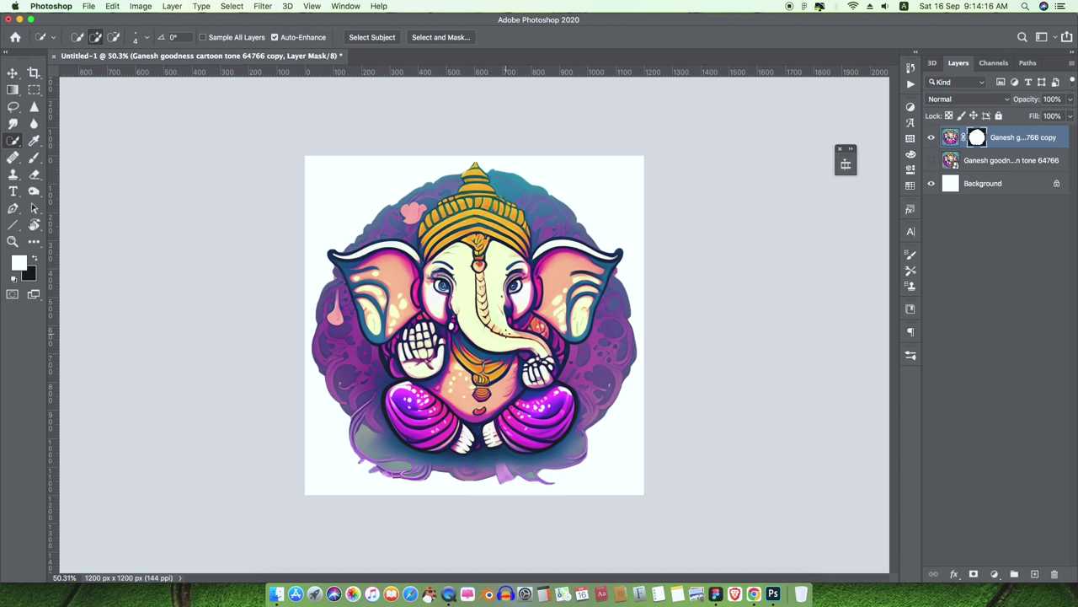
pyautogui.press('c')
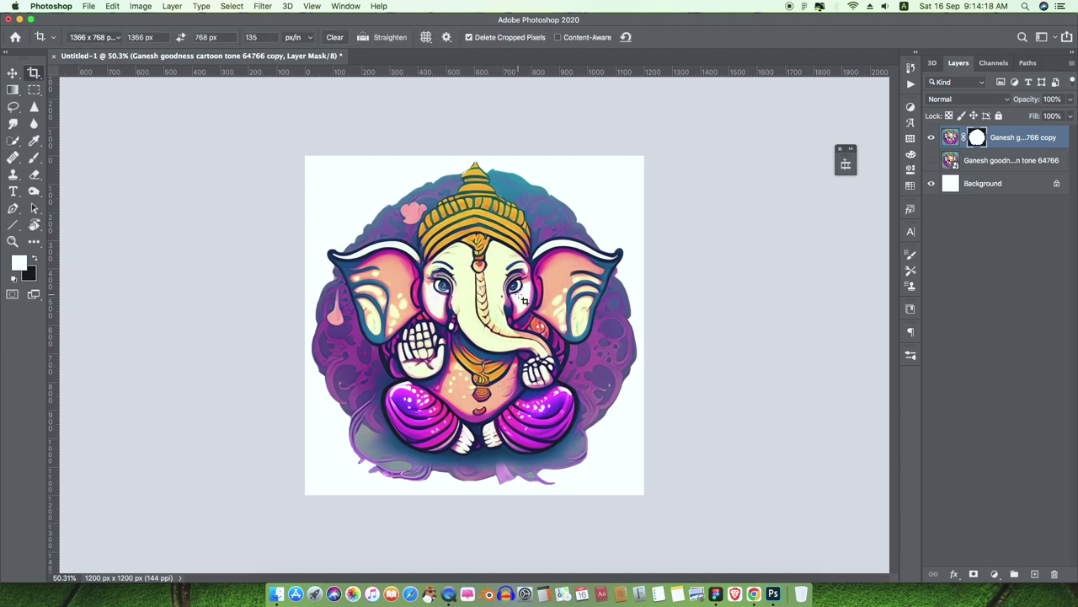
pyautogui.scroll(1, 523, 300)
pyautogui.press('b')
pyautogui.press('v')
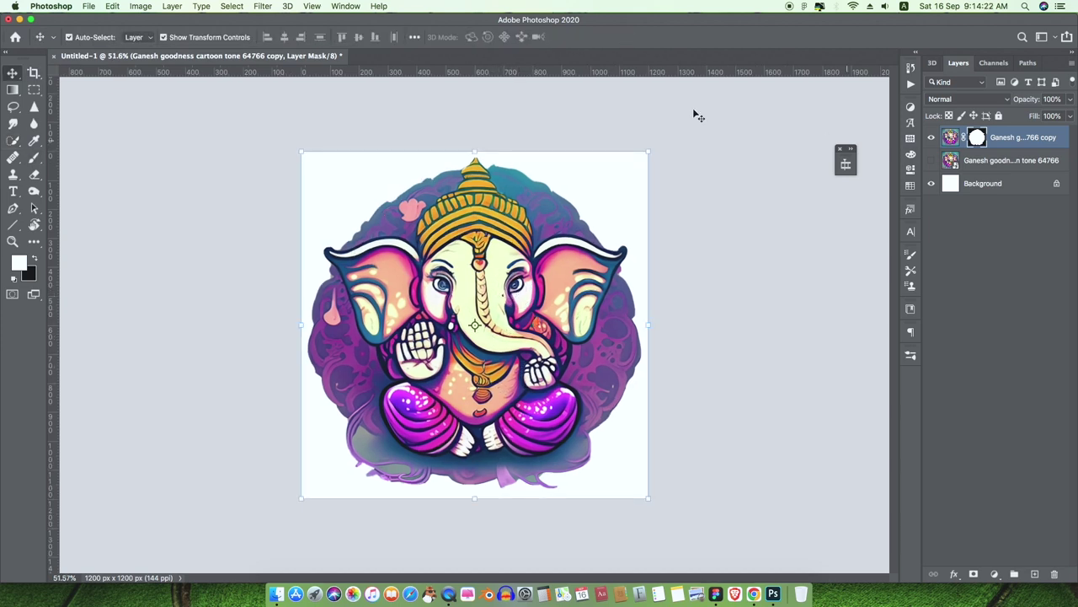
# - Apply the Maximum filter to the Ganesh copy's image with a 0.2-pixel radius and Roundness preserved
pyautogui.click(953, 139)
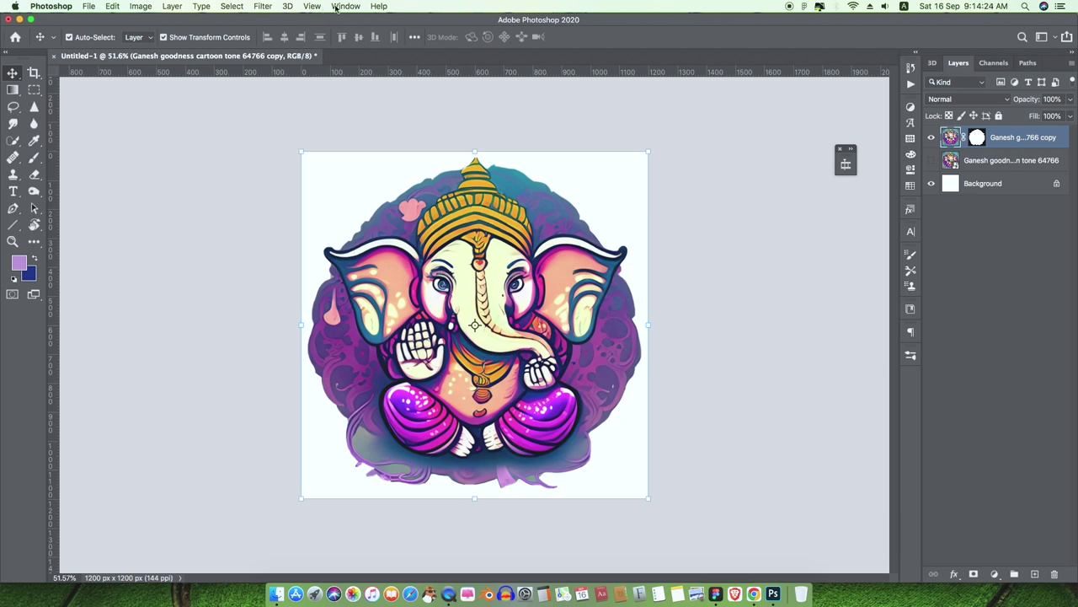
pyautogui.click(262, 6)
pyautogui.moveTo(292, 279)
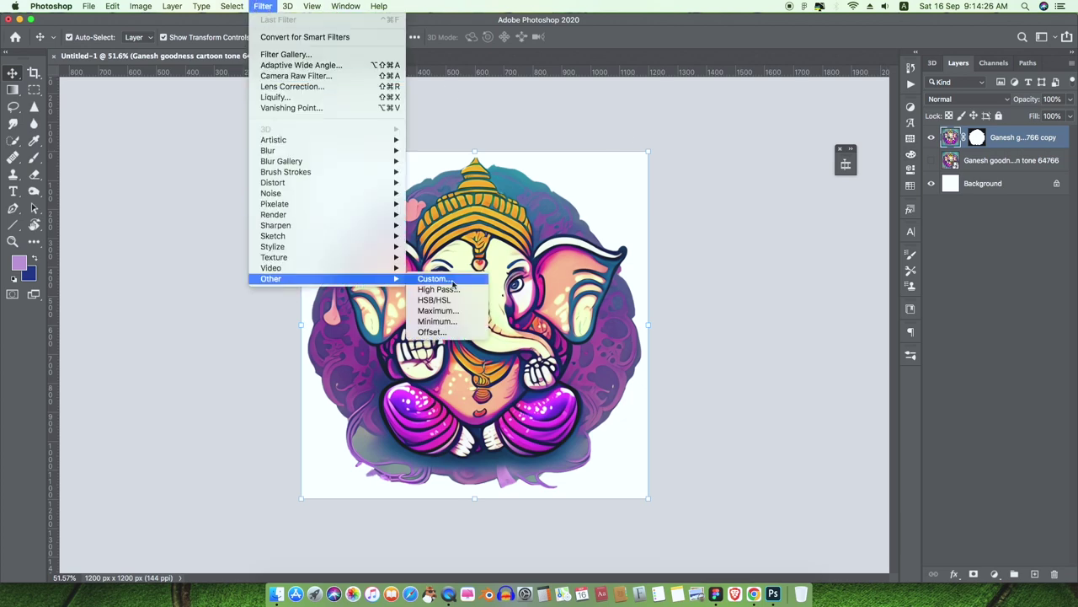
pyautogui.click(452, 310)
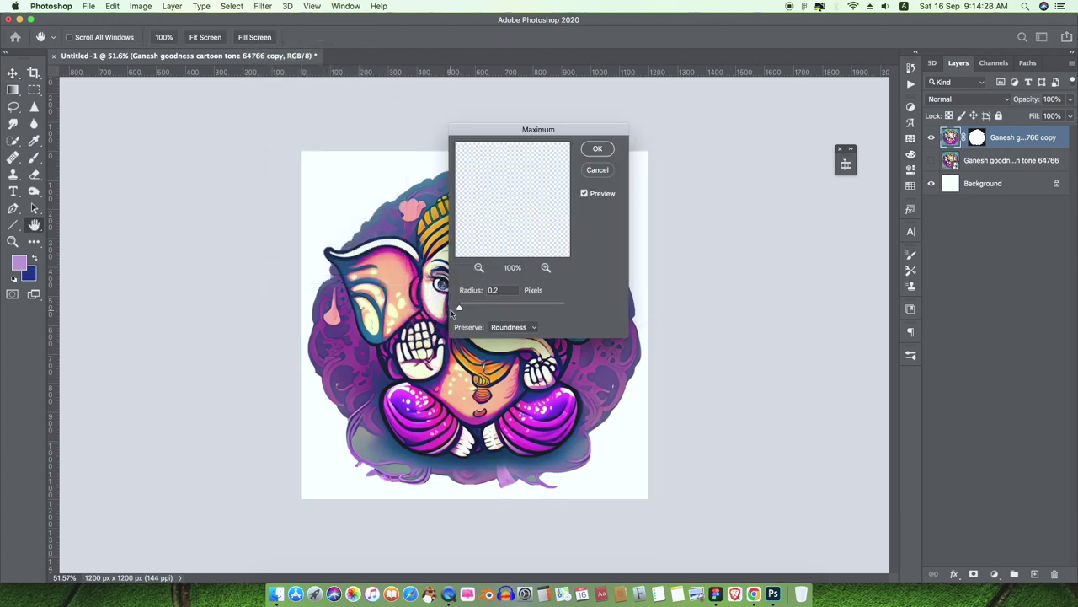
pyautogui.moveTo(492, 135); pyautogui.dragTo(695, 158)
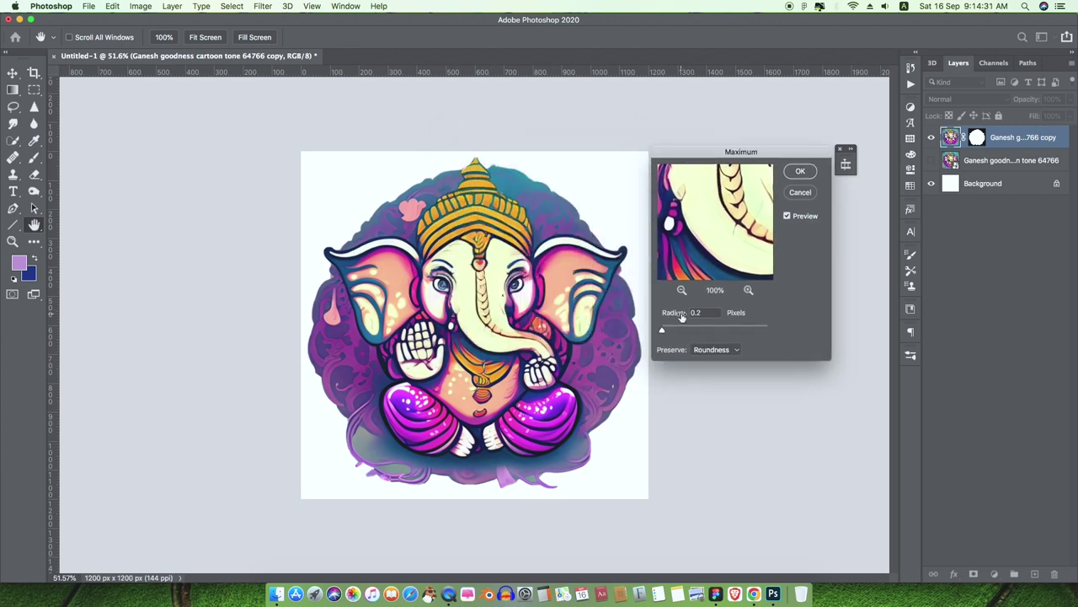
pyautogui.click(708, 350)
pyautogui.click(710, 349)
pyautogui.click(803, 173)
# - Scale the masked Ganesh layer down proportionally and reposition it near the middle of the canvas
pyautogui.scroll(5, 450, 356)
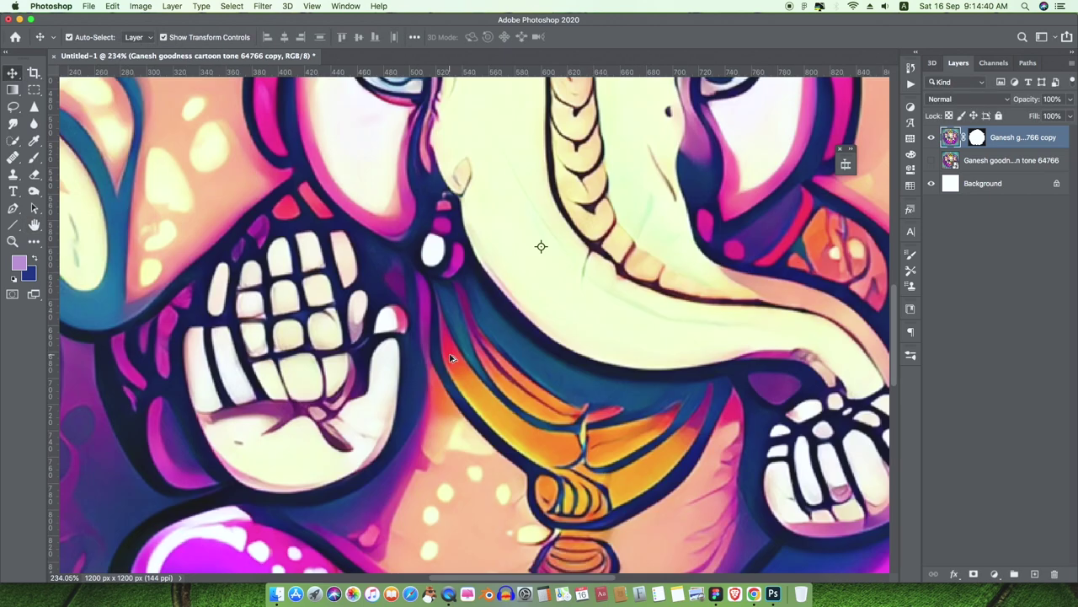
pyautogui.scroll(-8, 450, 357)
pyautogui.scroll(3, 450, 358)
pyautogui.scroll(-1, 451, 357)
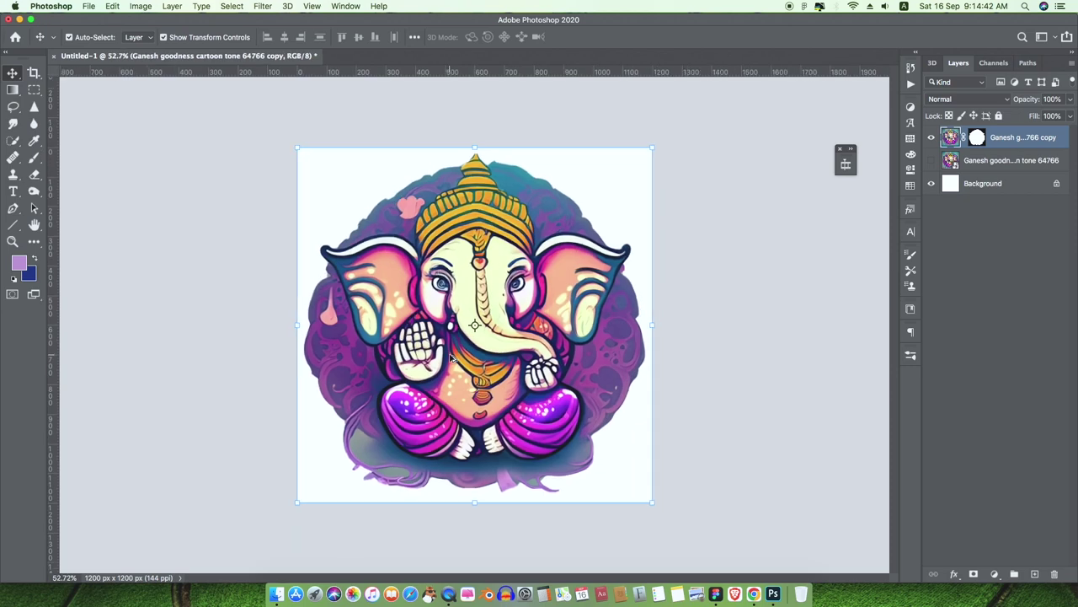
pyautogui.press('super+t')
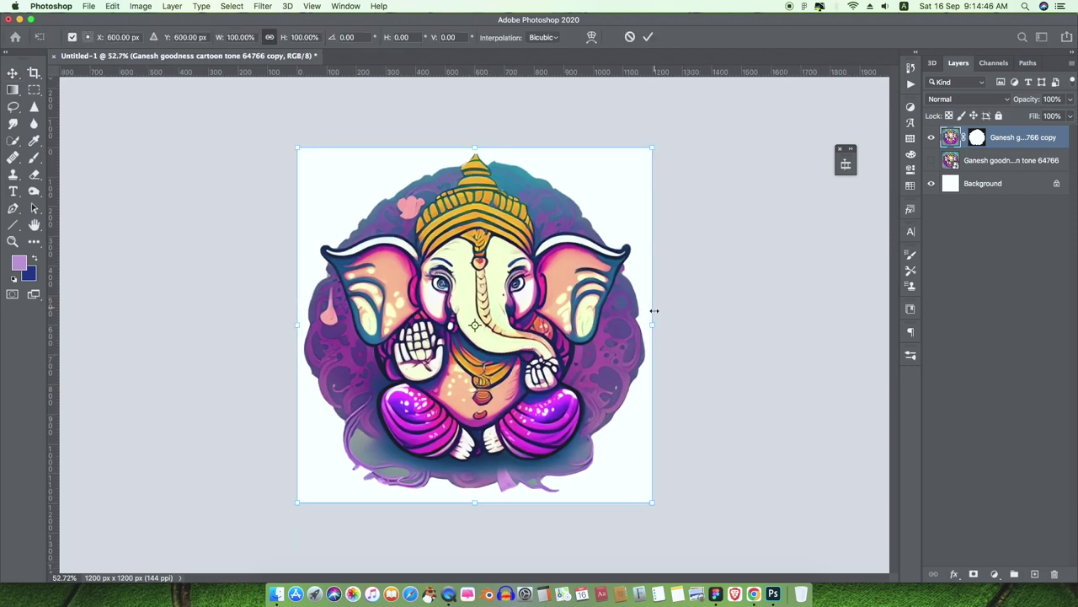
pyautogui.moveTo(655, 329); pyautogui.dragTo(527, 329)
pyautogui.moveTo(449, 327); pyautogui.dragTo(523, 335)
pyautogui.press('Return')
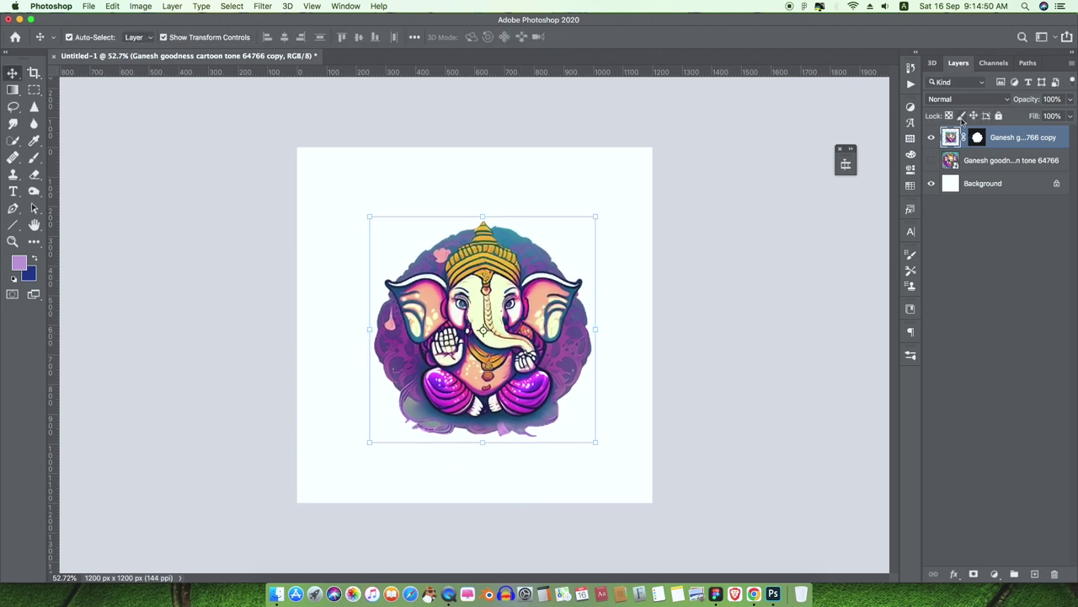
# - Add a Solid Color fill layer above the Background and try peach, cream and golden yellow tones sampled from the Ganesh artwork
pyautogui.click(947, 185)
pyautogui.click(994, 574)
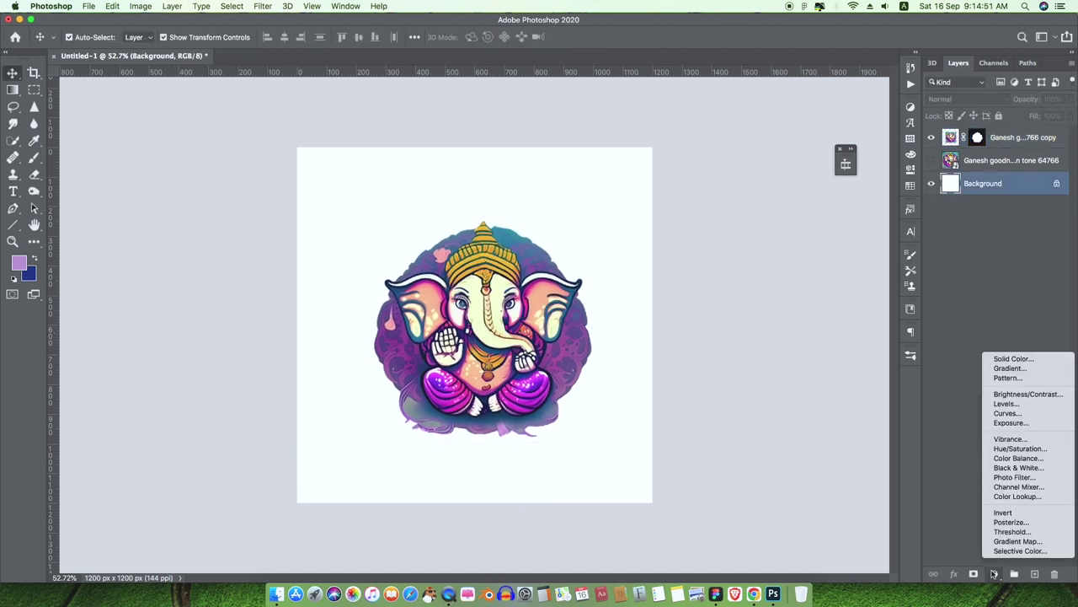
pyautogui.click(998, 360)
pyautogui.click(546, 293)
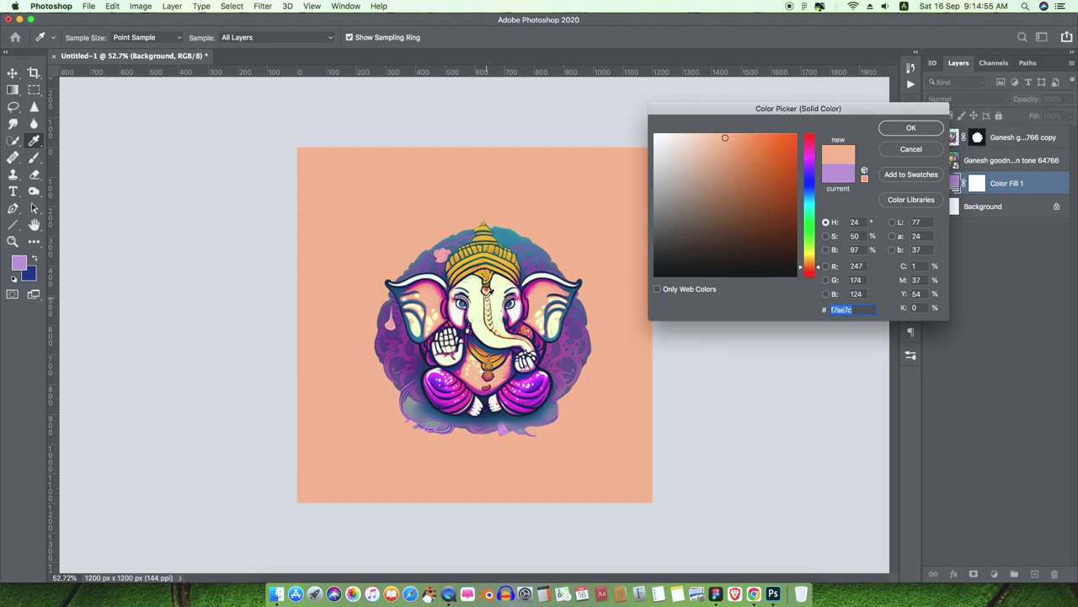
pyautogui.click(474, 294)
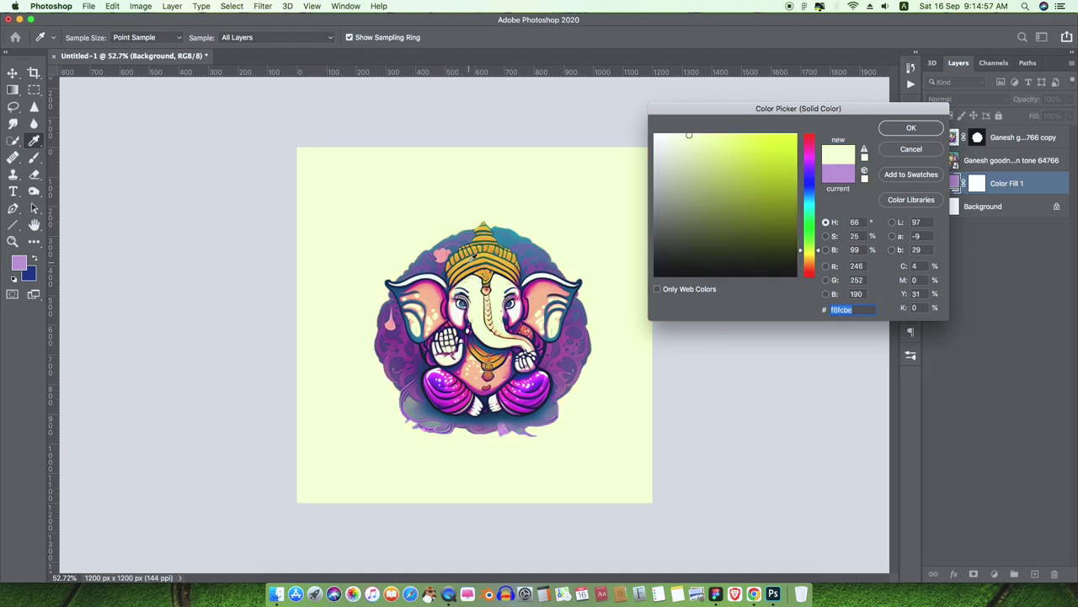
pyautogui.click(468, 264)
pyautogui.click(468, 258)
pyautogui.scroll(1, 465, 284)
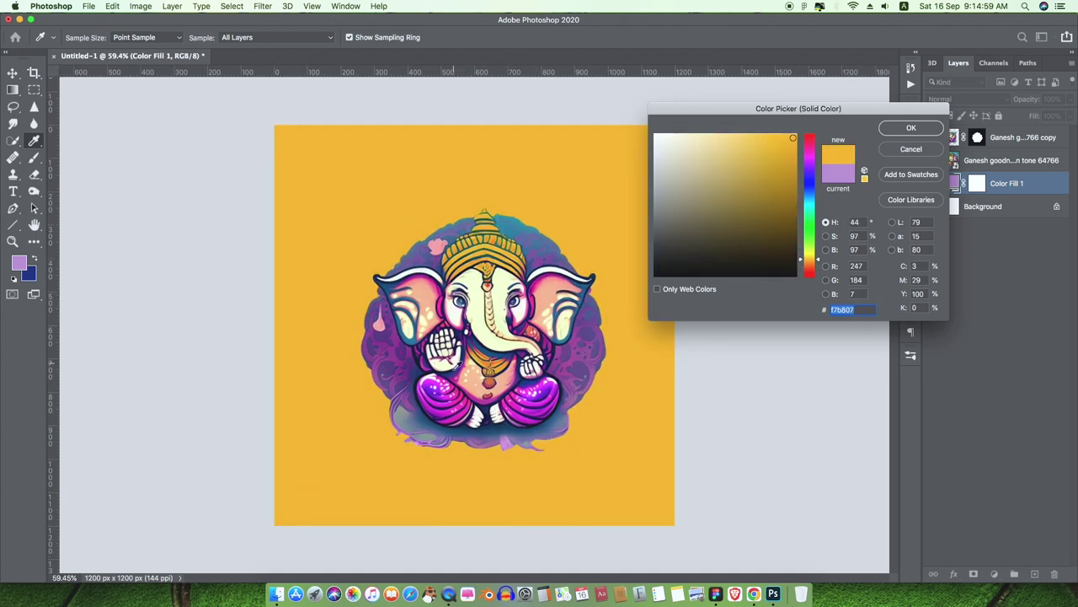
# - Compare more colours sampled from the artwork, then set the fill layer to light yellow #ffd876 based on the crown's gold
pyautogui.click(546, 395)
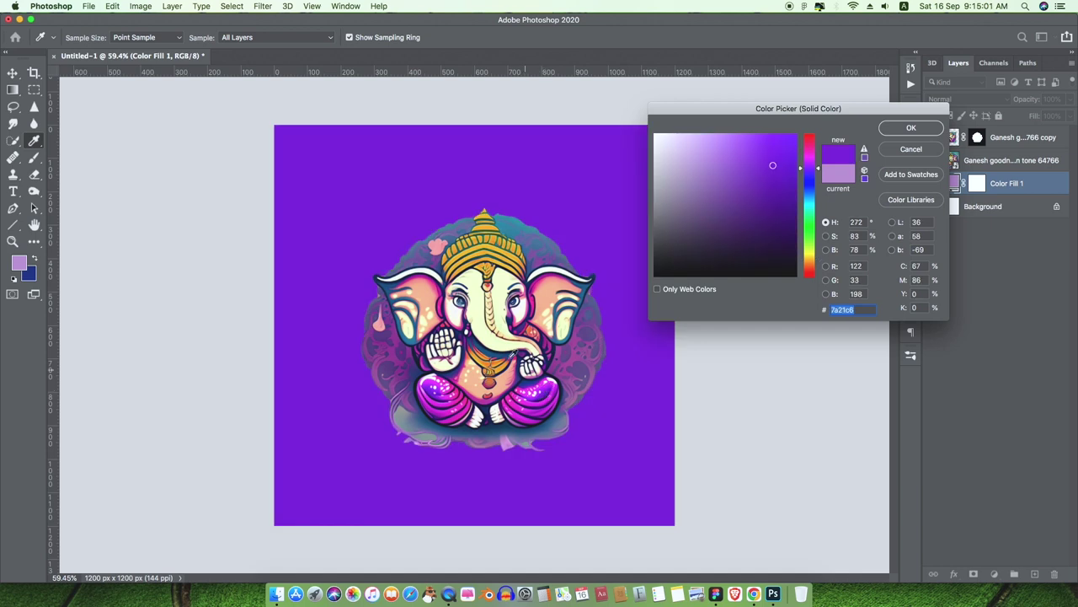
pyautogui.click(486, 360)
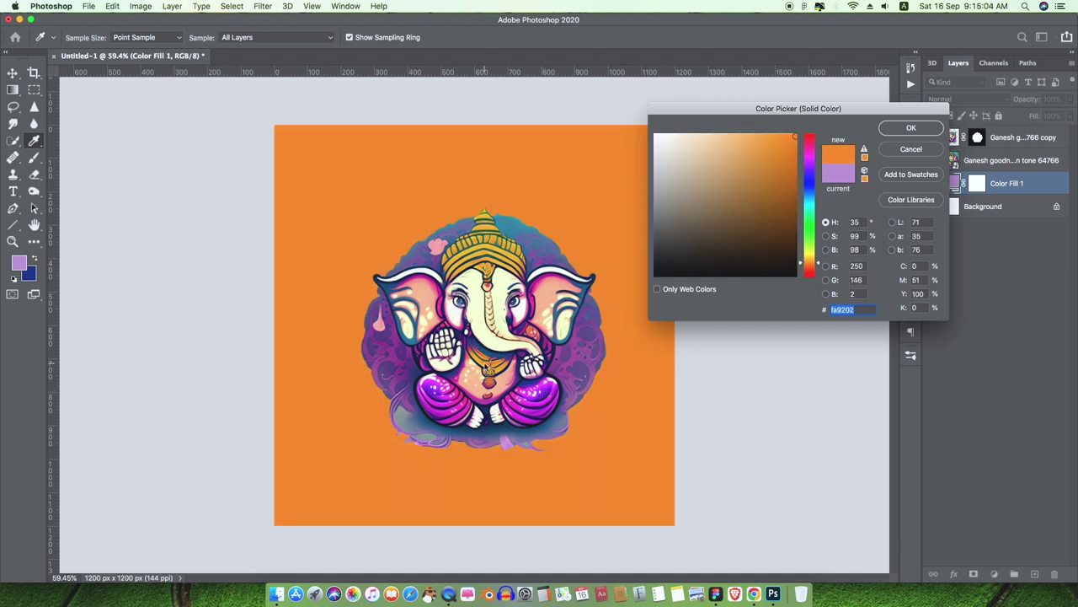
pyautogui.click(511, 257)
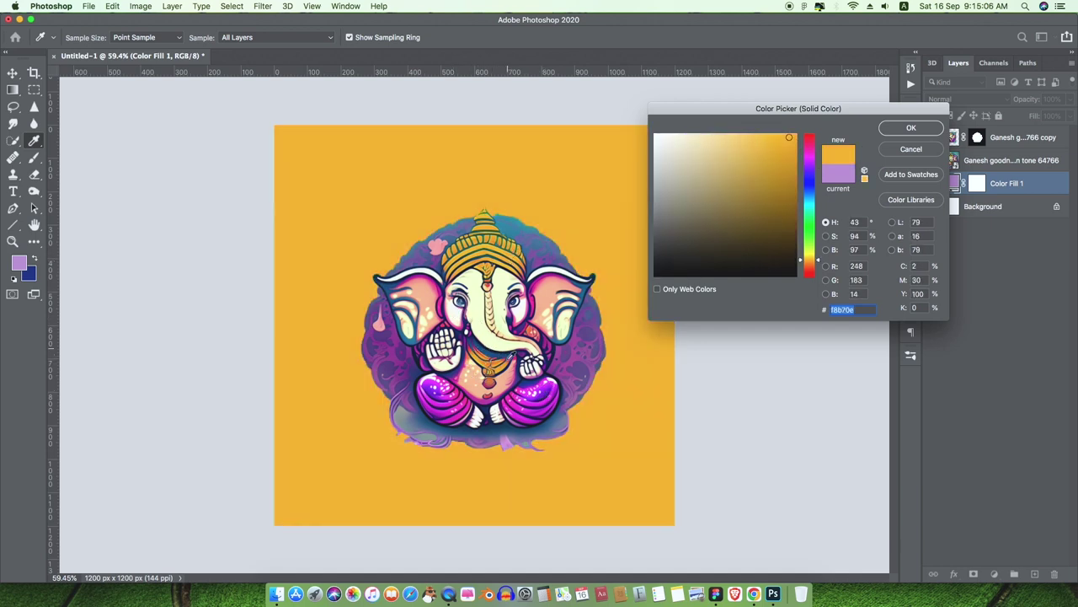
pyautogui.click(501, 368)
pyautogui.click(509, 258)
pyautogui.moveTo(769, 147)
pyautogui.mouseDown()
pyautogui.moveTo(746, 126)
pyautogui.moveTo(717, 120)
pyautogui.moveTo(761, 128)
pyautogui.moveTo(731, 133)
pyautogui.mouseUp()
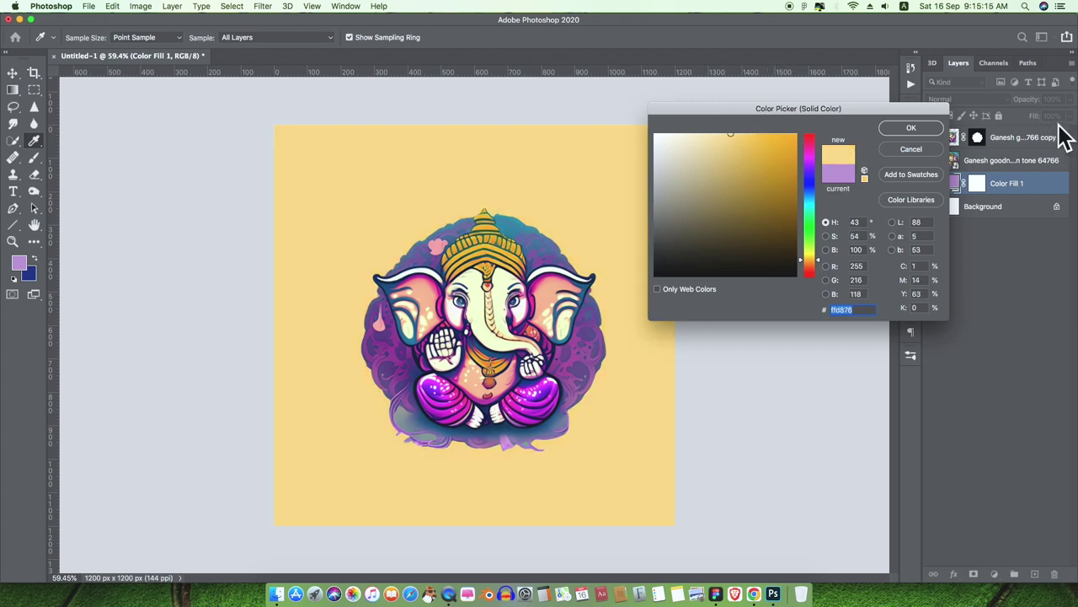
pyautogui.click(911, 127)
pyautogui.scroll(2, 576, 304)
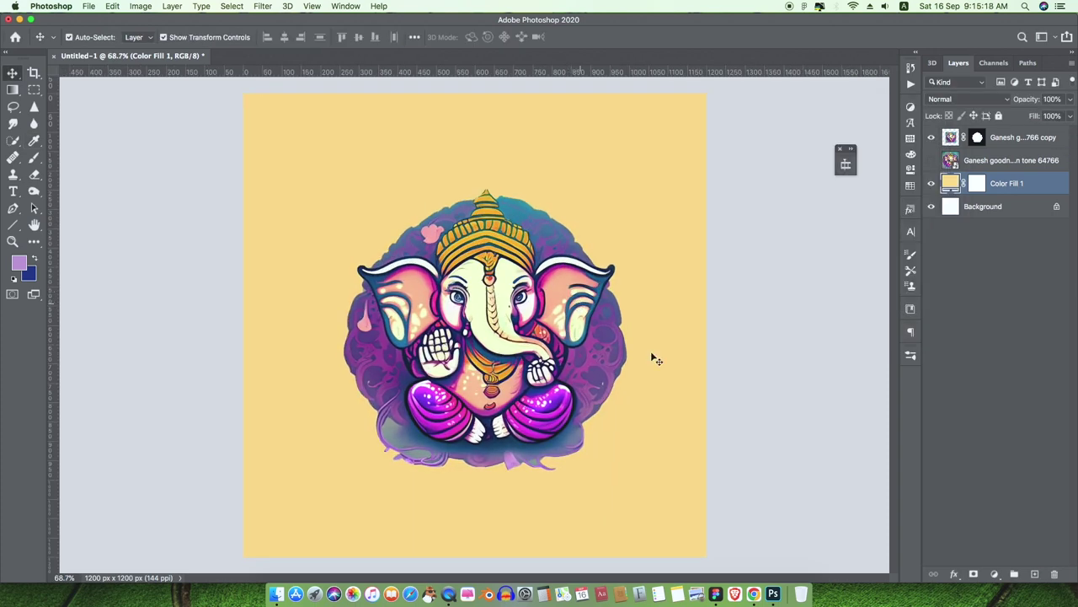
# - Switch to Chrome, copy the phrase "Happy ganesh chaturthi" from the Google search, and return to Photoshop
pyautogui.click(754, 594)
pyautogui.click(518, 26)
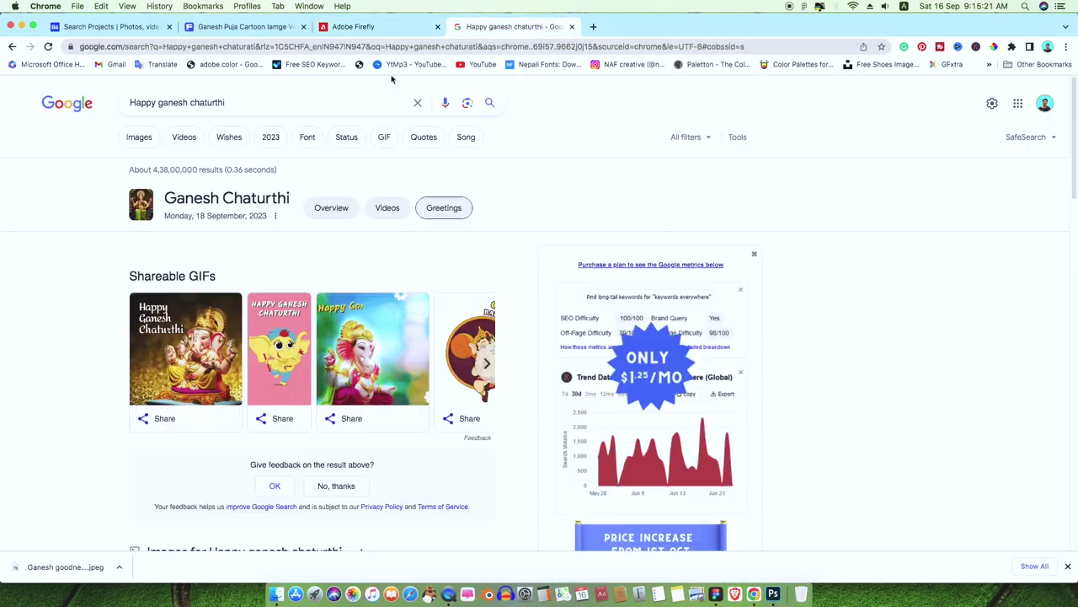
pyautogui.tripleClick(244, 103)
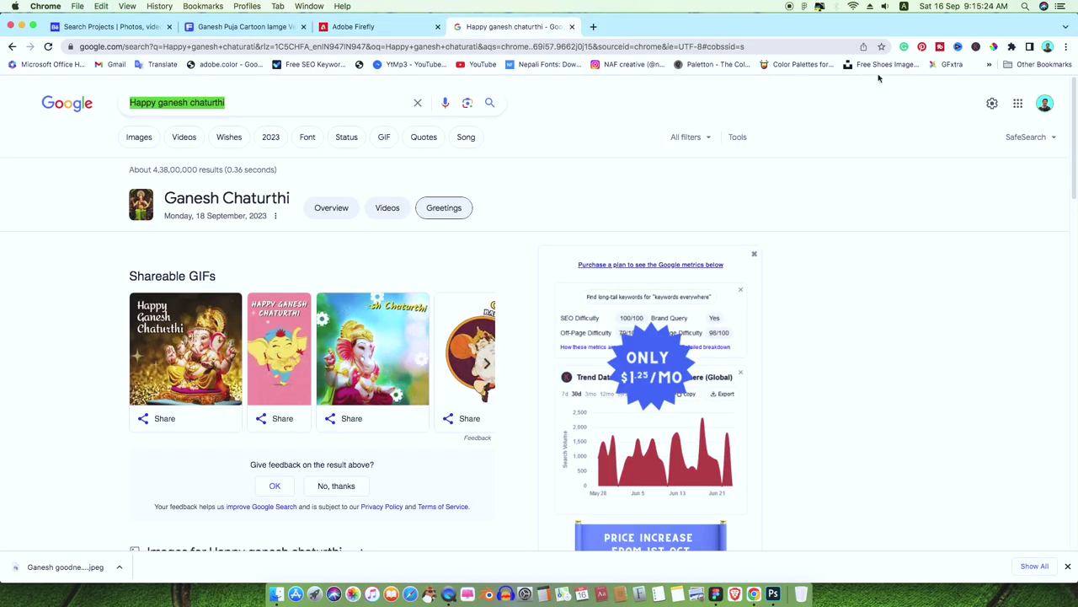
pyautogui.press('super+Tab')
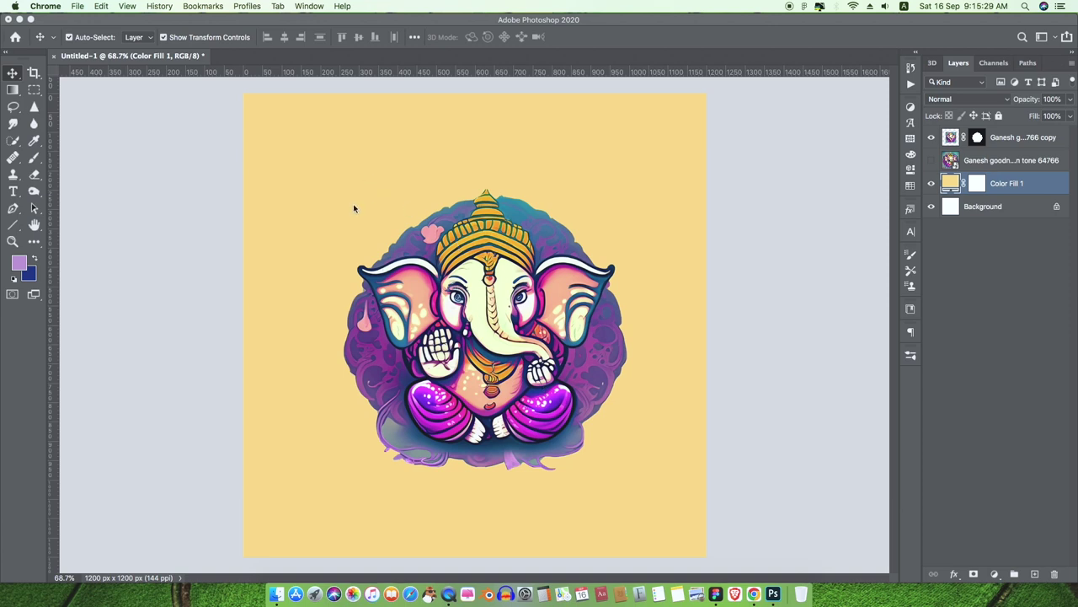
# - Dock the floating panel at the side and add the text "Happy ganesh chaturthi" above the Ganesh figure
pyautogui.click(11, 76)
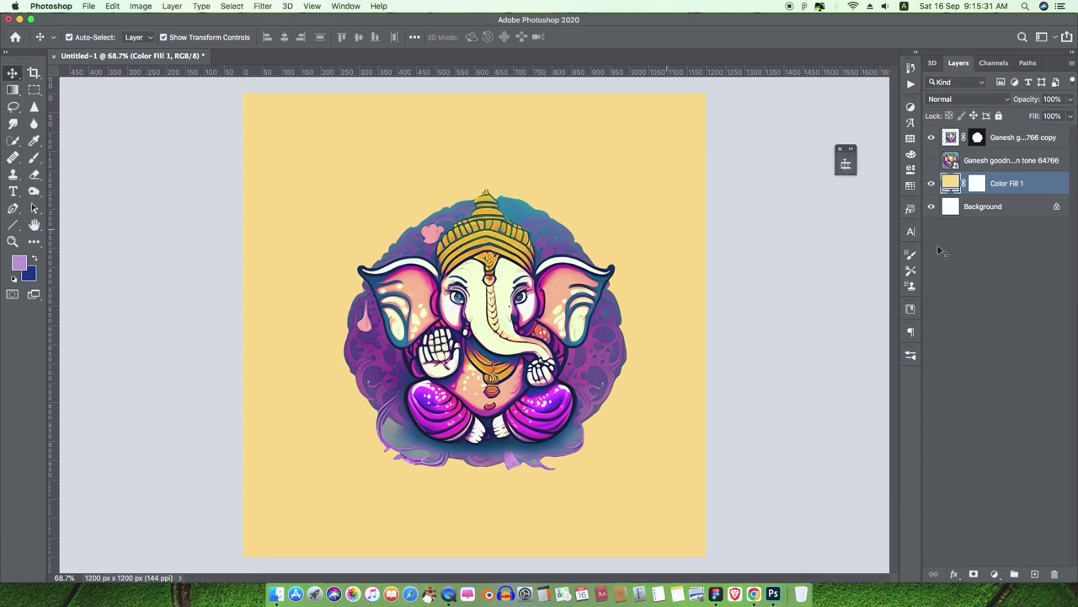
pyautogui.moveTo(846, 165); pyautogui.dragTo(921, 207)
pyautogui.press('t')
pyautogui.click(372, 173)
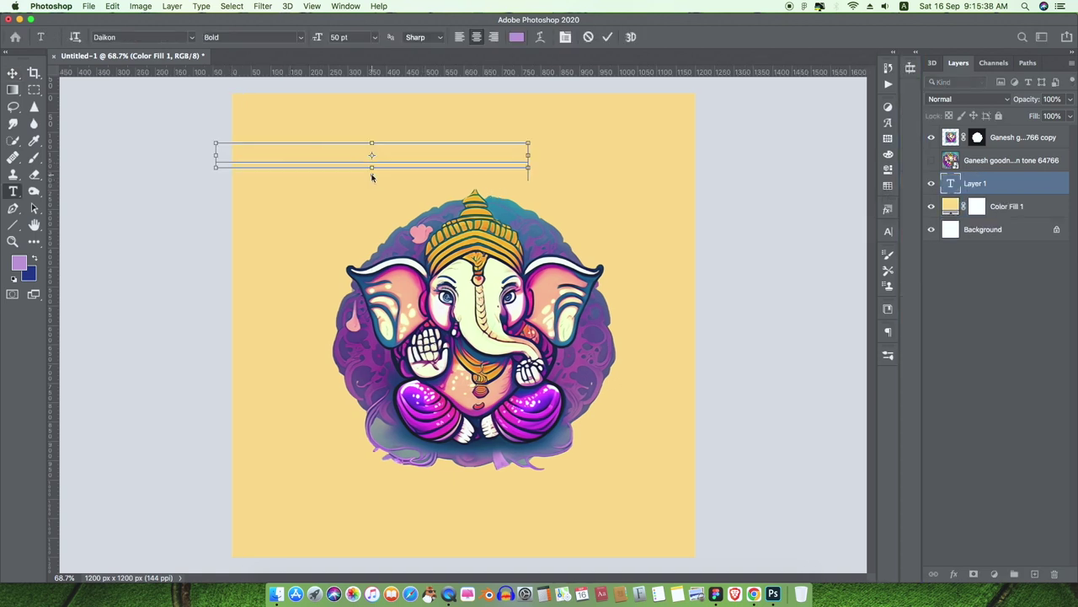
pyautogui.write('APPY GANESH CHATURTHI')
pyautogui.press('super+a')
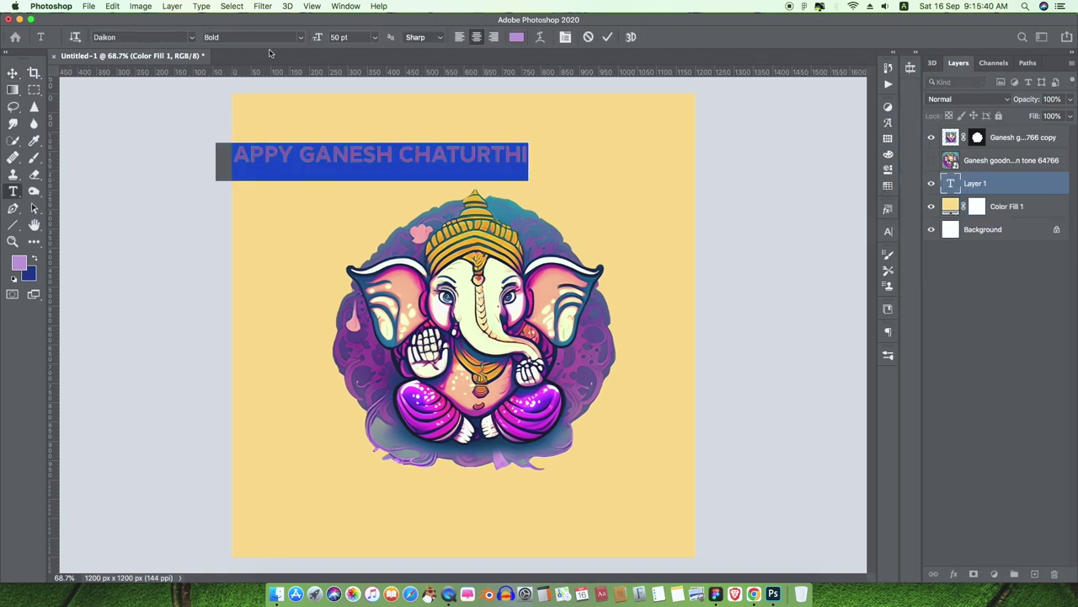
# - Move the greeting over the figure and split it into two lines after "HAPPY", then select all its text
pyautogui.click(13, 72)
pyautogui.moveTo(421, 163); pyautogui.dragTo(522, 159)
pyautogui.doubleClick(522, 158)
pyautogui.click(398, 154)
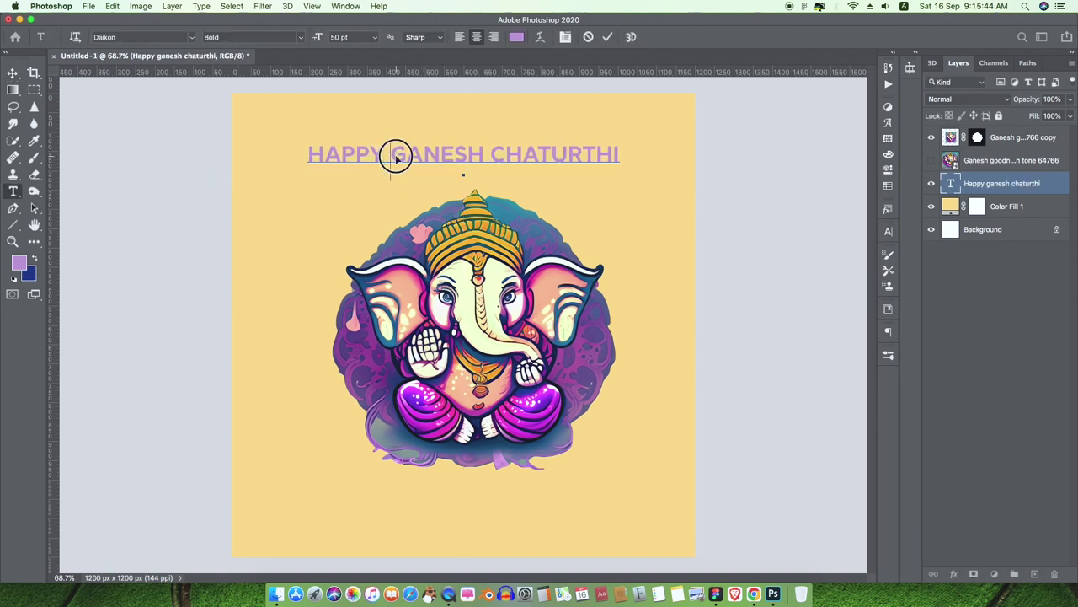
pyautogui.press('Return')
pyautogui.press('super+a')
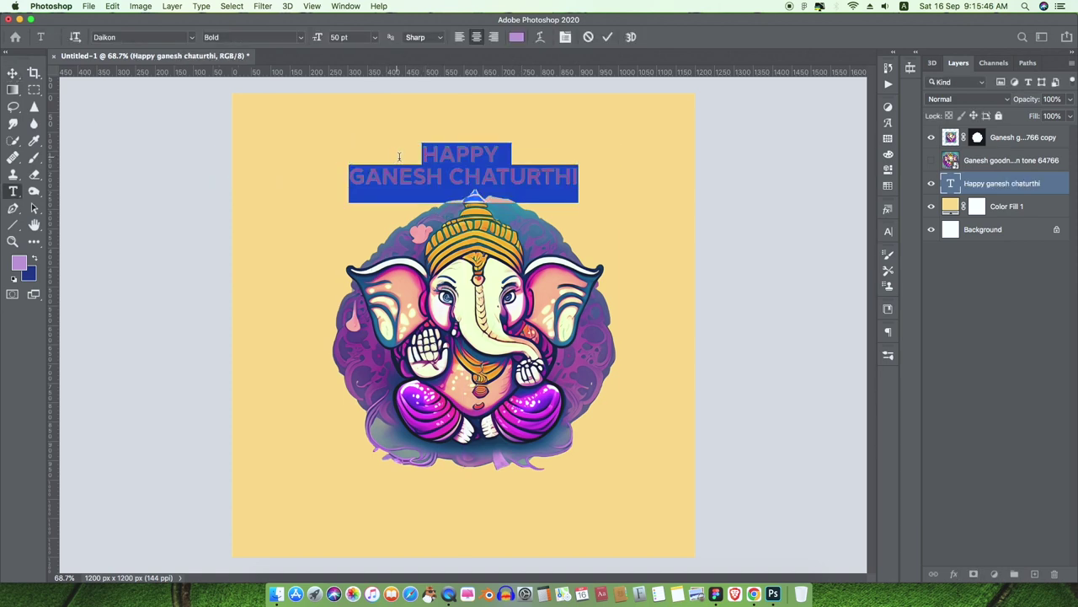
# - Add a separate text "2023" and place it beneath the "GANESH CHATURTHI" line
pyautogui.press('super+Return')
pyautogui.press('v')
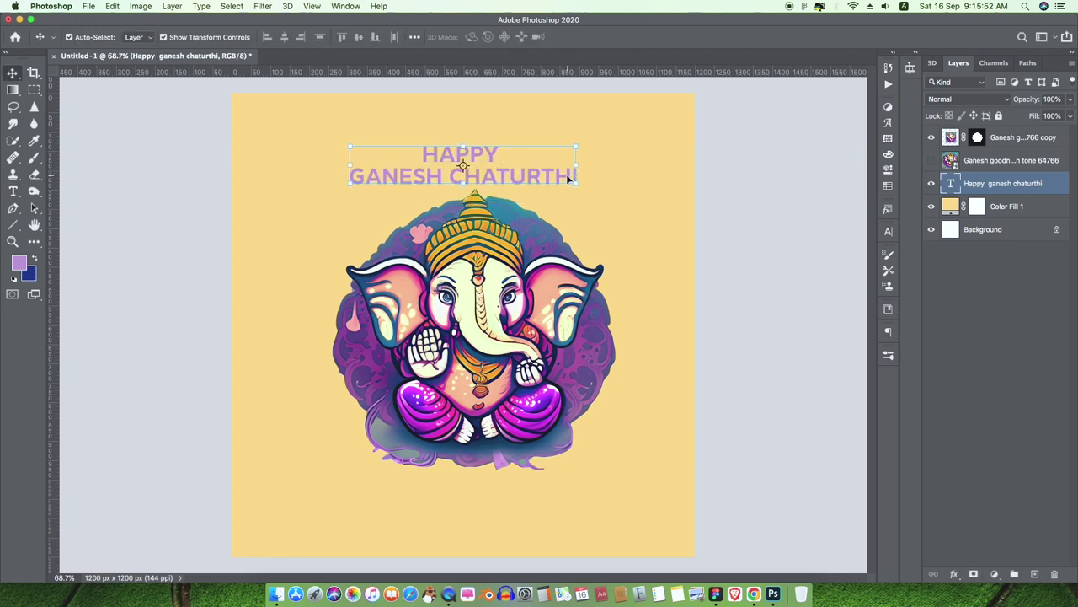
pyautogui.press('t')
pyautogui.click(579, 163)
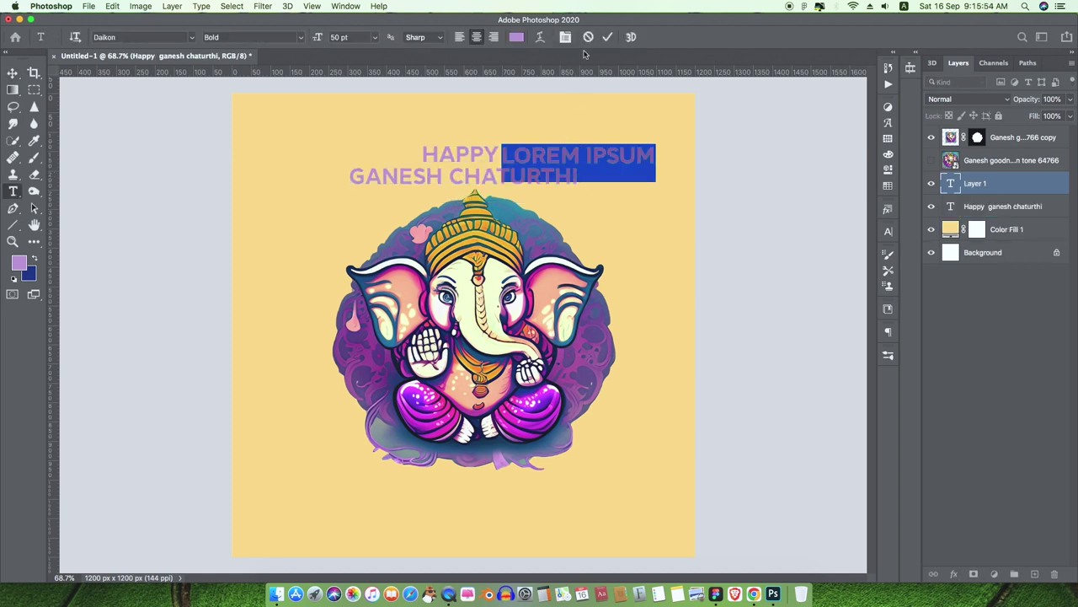
pyautogui.write('2023')
pyautogui.press('super+Return')
pyautogui.press('v')
pyautogui.moveTo(593, 158); pyautogui.dragTo(488, 208)
# - Move the Ganesh figure down and centre it on the canvas below the text
pyautogui.press('super+minus')
pyautogui.moveTo(549, 308); pyautogui.dragTo(529, 337)
pyautogui.scroll(3, 468, 236)
# - Align the "2023" text and the greeting on their horizontal centres
pyautogui.click(500, 193)
pyautogui.click(509, 129)
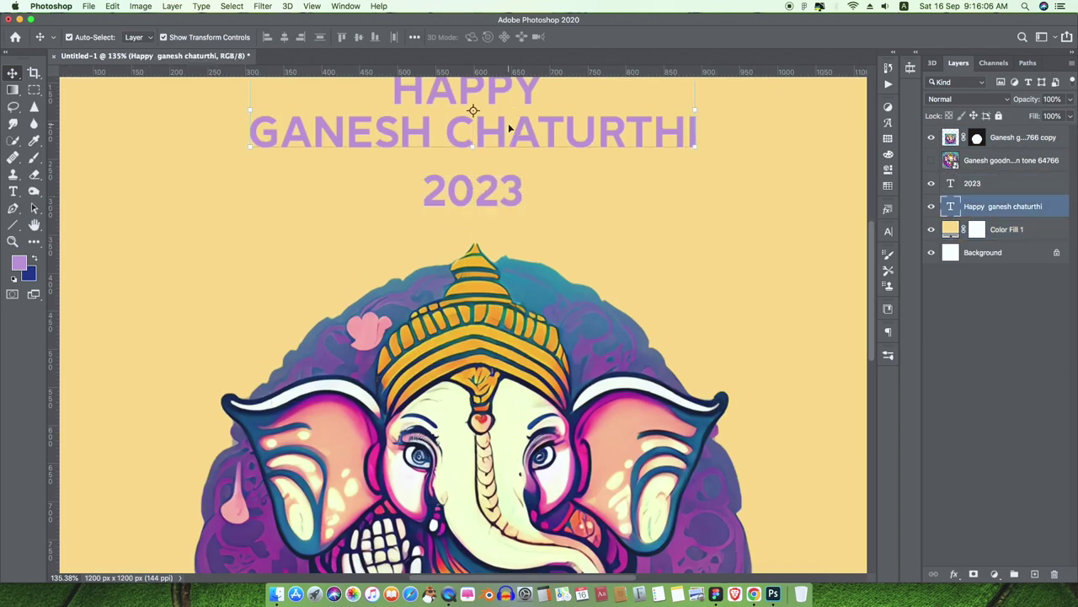
pyautogui.keyDown('shift'); pyautogui.click(490, 189); pyautogui.keyUp('shift')
pyautogui.click(283, 37)
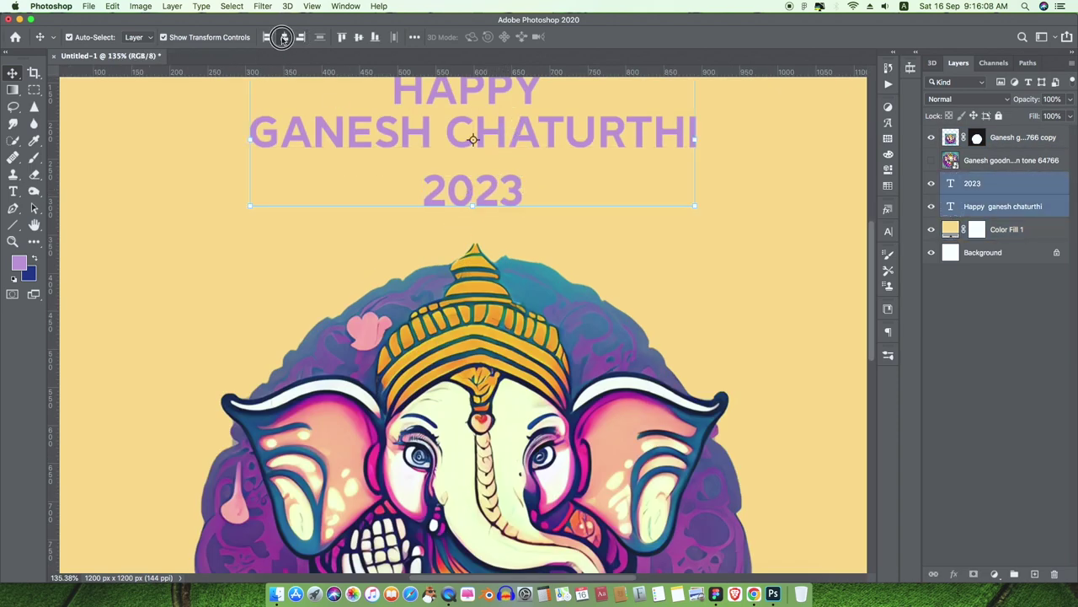
pyautogui.scroll(-5, 389, 176)
pyautogui.click(457, 214)
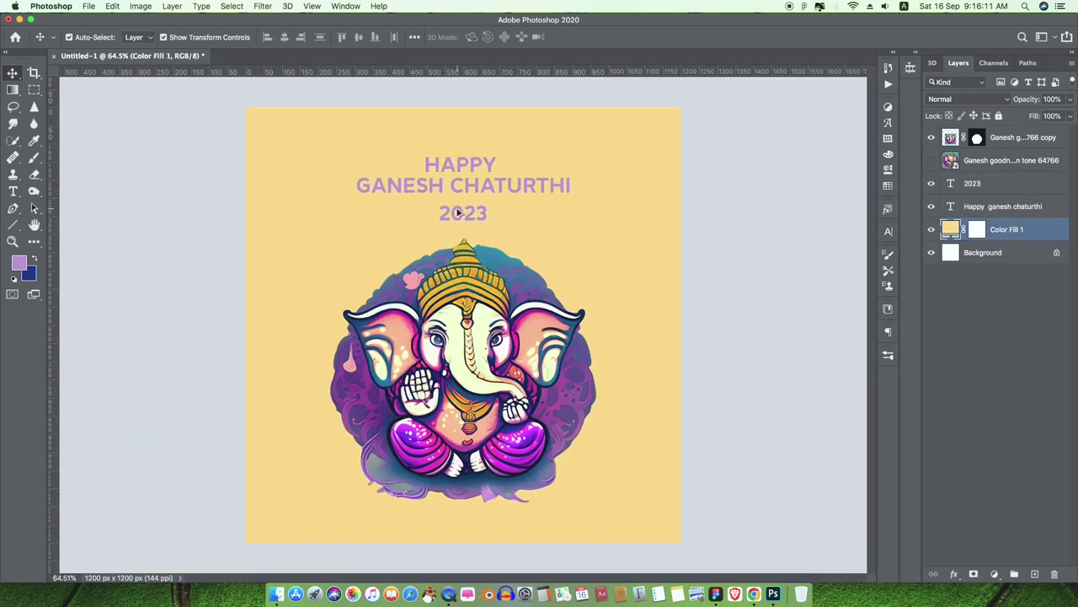
pyautogui.scroll(2, 458, 214)
pyautogui.moveTo(489, 211); pyautogui.dragTo(482, 211)
# - Browse the font list and set the word "HAPPY" in the greeting to Baby Script
pyautogui.doubleClick(484, 157)
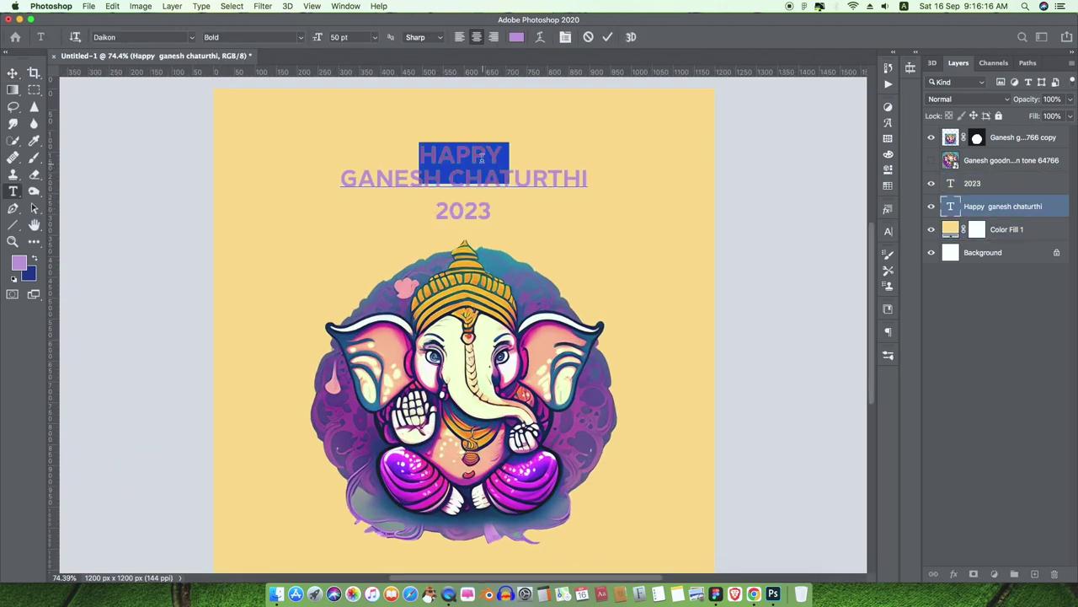
pyautogui.click(489, 155)
pyautogui.moveTo(503, 153); pyautogui.dragTo(386, 152)
pyautogui.click(192, 37)
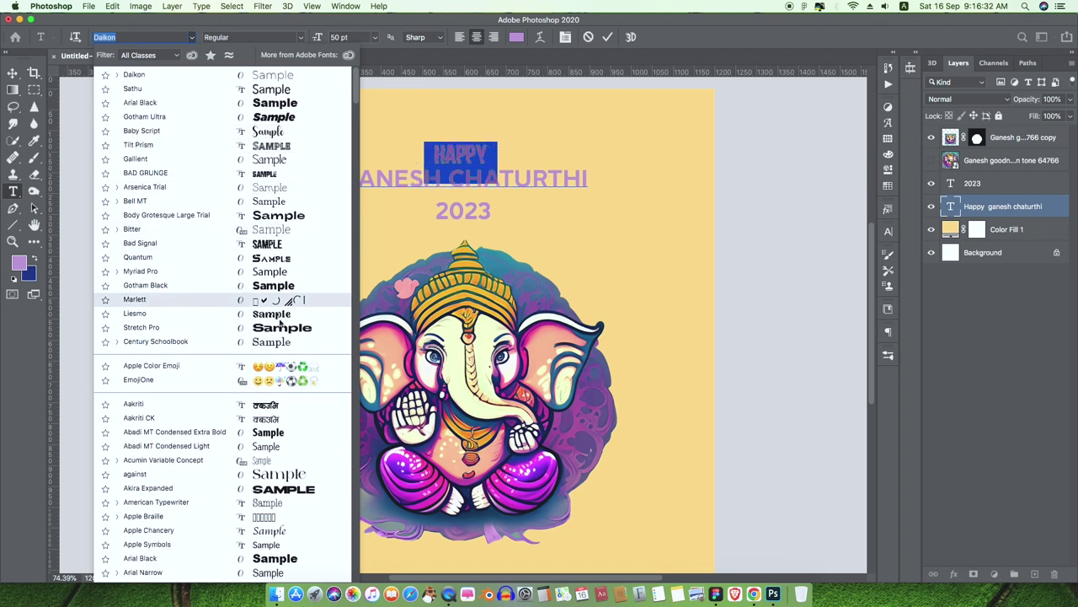
pyautogui.scroll(-6, 281, 323)
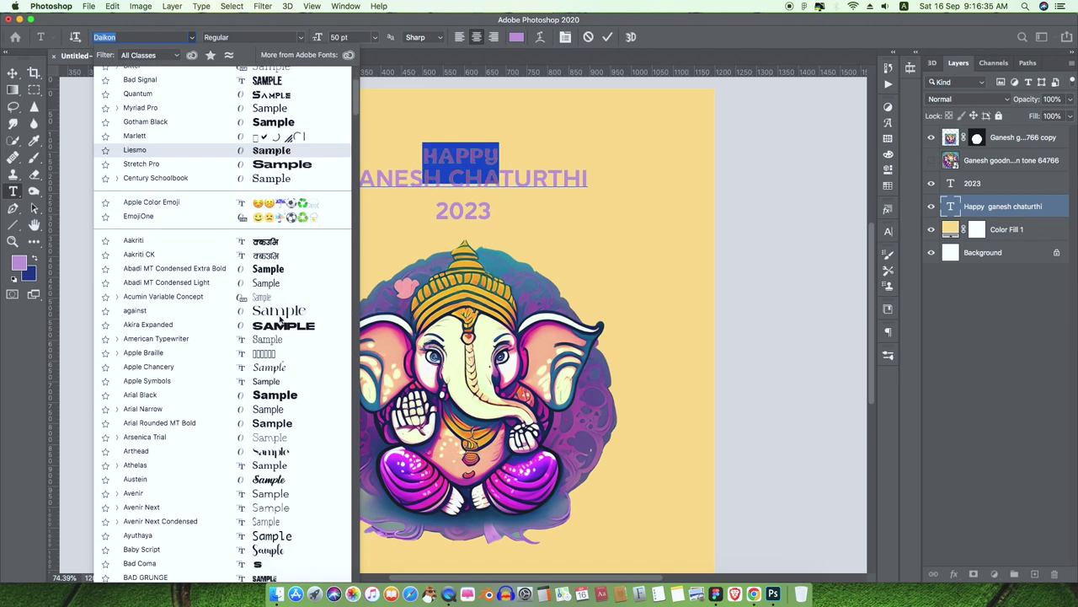
pyautogui.scroll(-2, 279, 320)
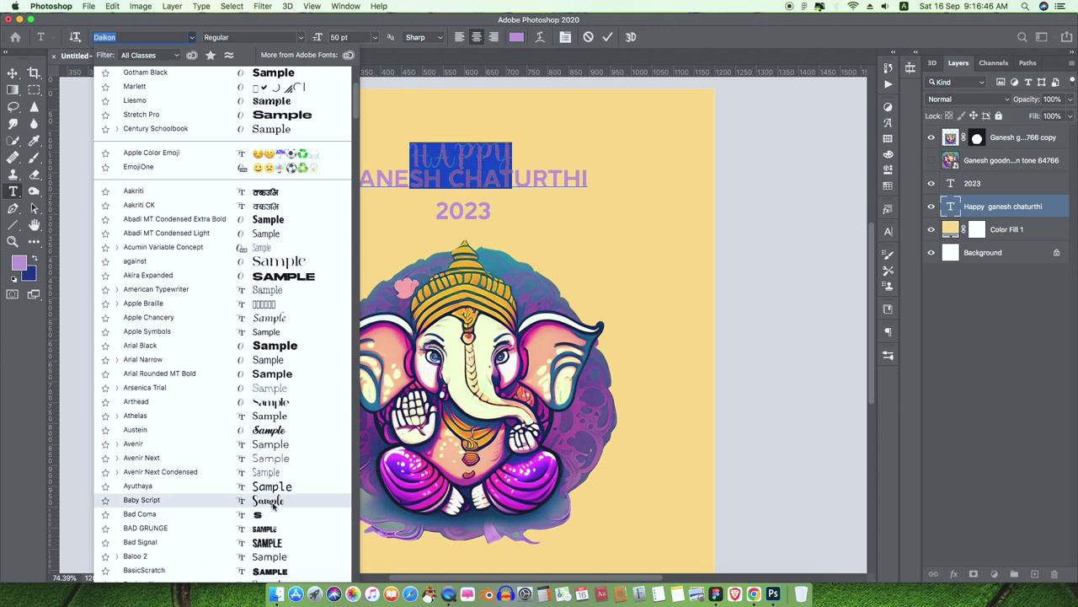
pyautogui.click(272, 501)
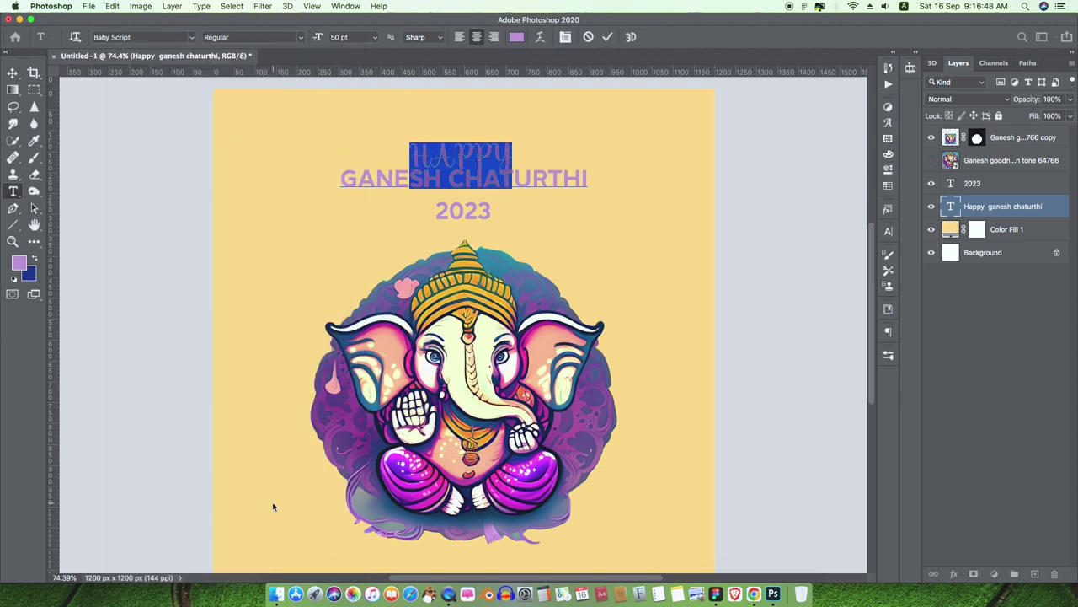
pyautogui.click(607, 37)
pyautogui.press('v')
# - Turn off All Caps for the word "Happy" in the greeting
pyautogui.doubleClick(513, 154)
pyautogui.doubleClick(512, 152)
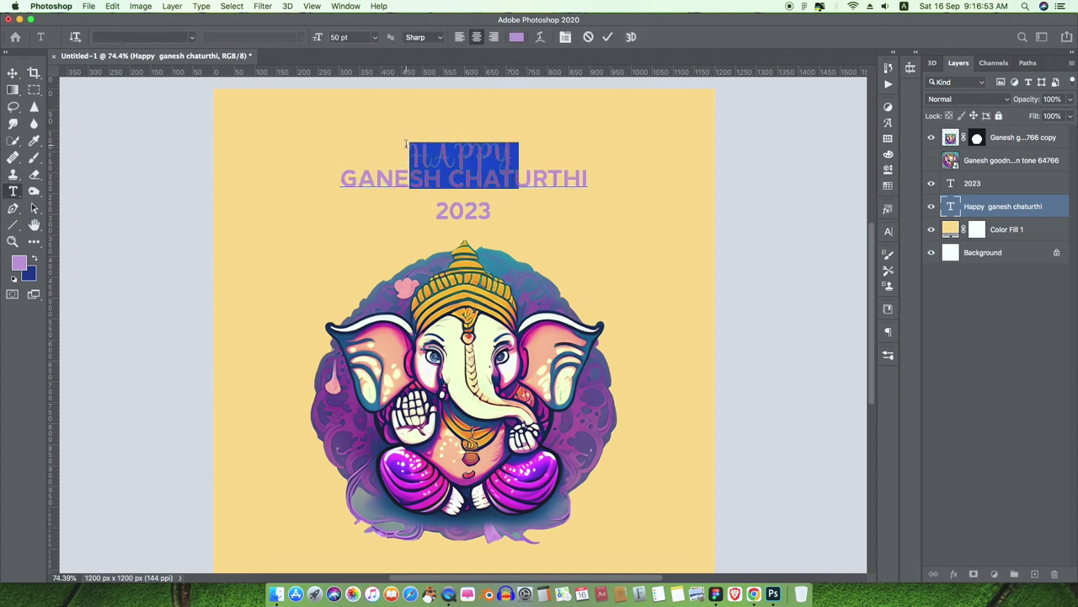
pyautogui.click(888, 231)
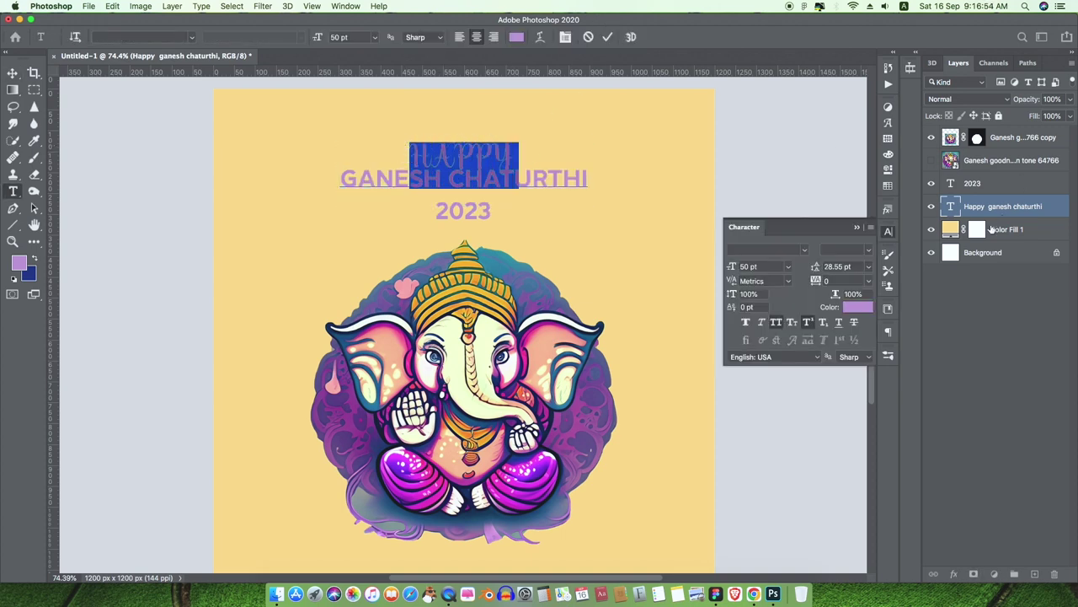
pyautogui.click(776, 324)
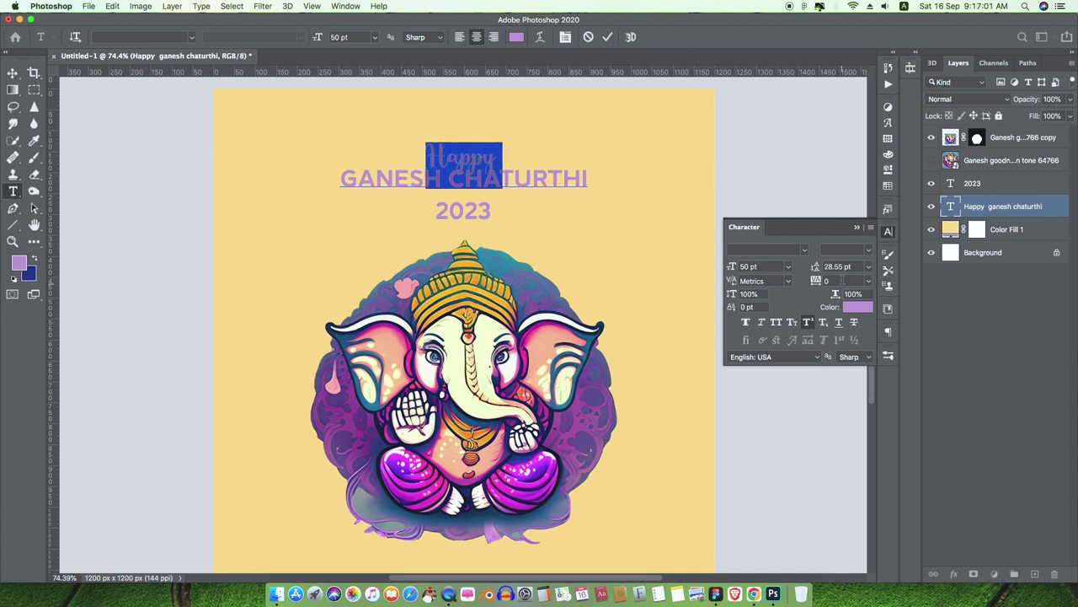
# - Try a leading of 50 pt on the greeting, settle on 40 pt, and close the character settings
pyautogui.moveTo(852, 266); pyautogui.dragTo(796, 267)
pyautogui.press('BackSpace')
pyautogui.write('50')
pyautogui.press('Return')
pyautogui.click(608, 37)
pyautogui.press('v')
pyautogui.click(845, 266)
pyautogui.write('40')
pyautogui.press('Return')
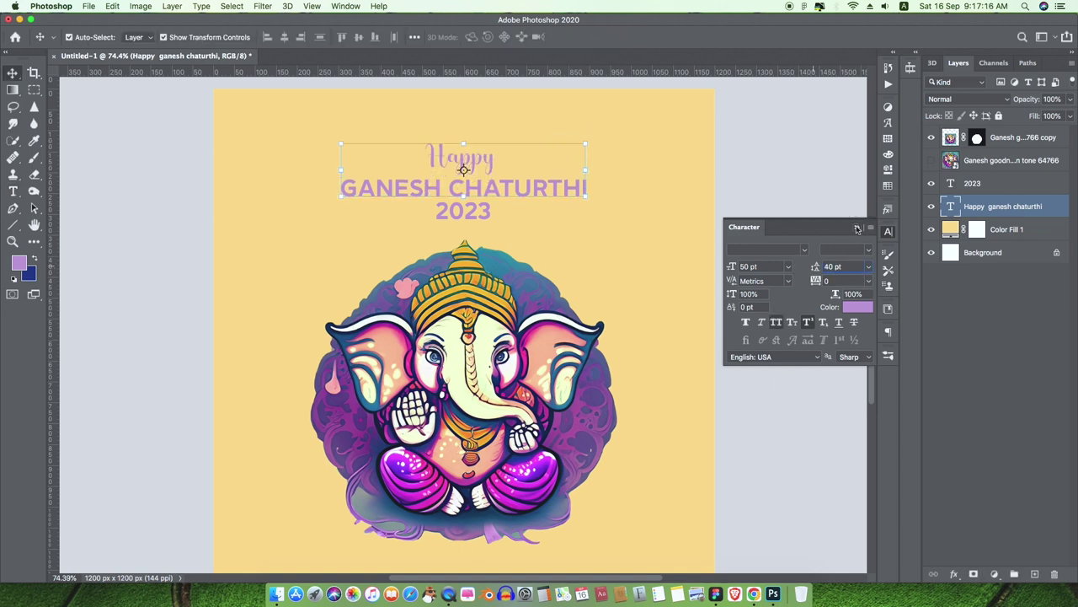
pyautogui.click(858, 228)
# - Move "2023" slightly down from the greeting and enlarge it to about 260% so it tucks behind the crown
pyautogui.click(485, 212)
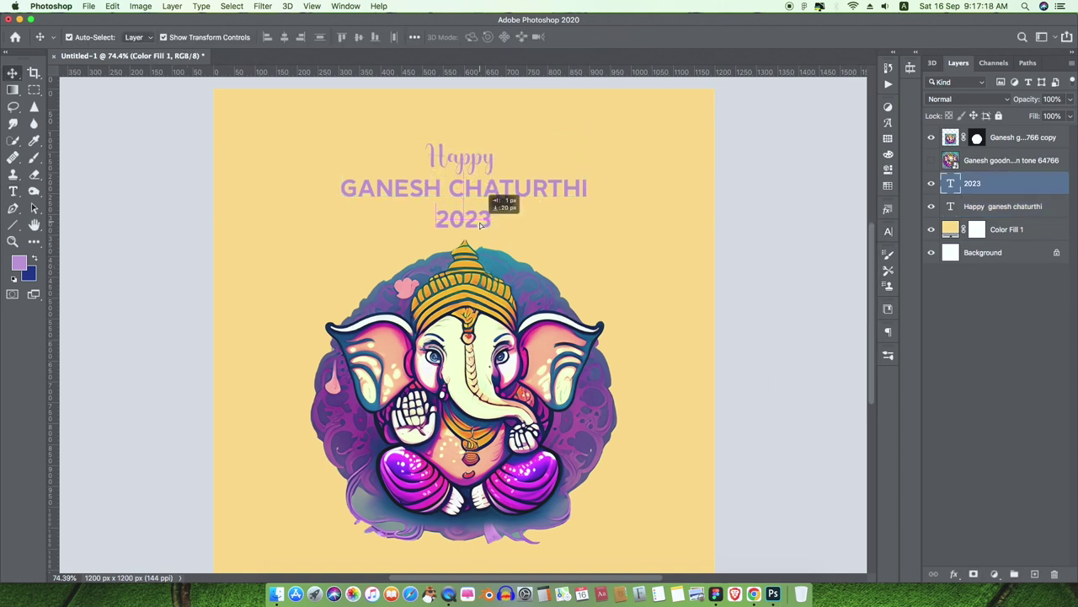
pyautogui.moveTo(492, 217); pyautogui.dragTo(516, 230)
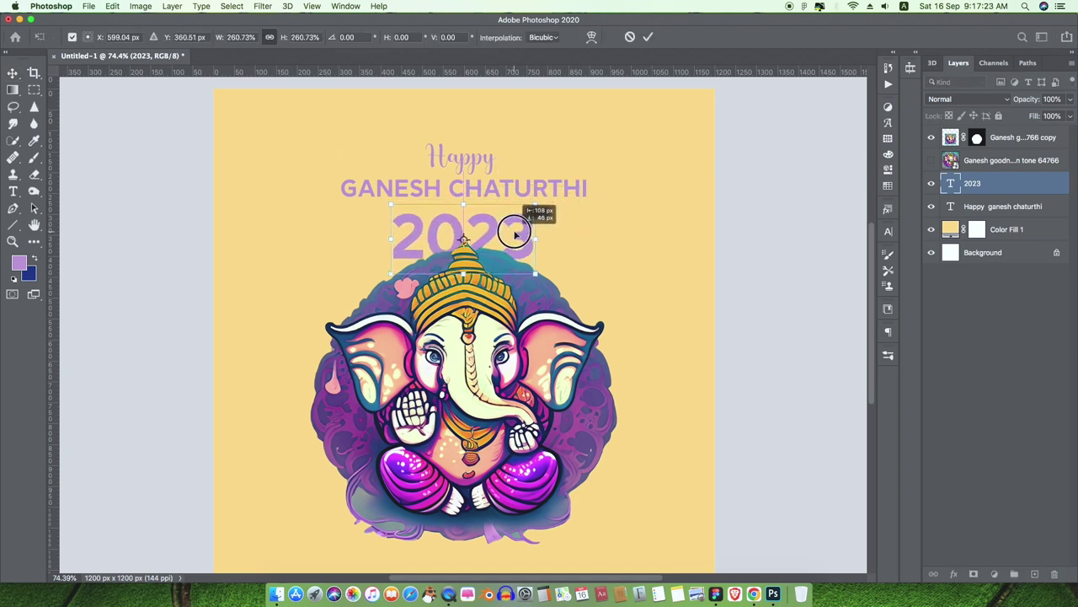
pyautogui.press('Return')
# - Recolour the "GANESH CHATURTHI" line orange-red #fb5410, starting from an orange sampled from the artwork
pyautogui.click(480, 166)
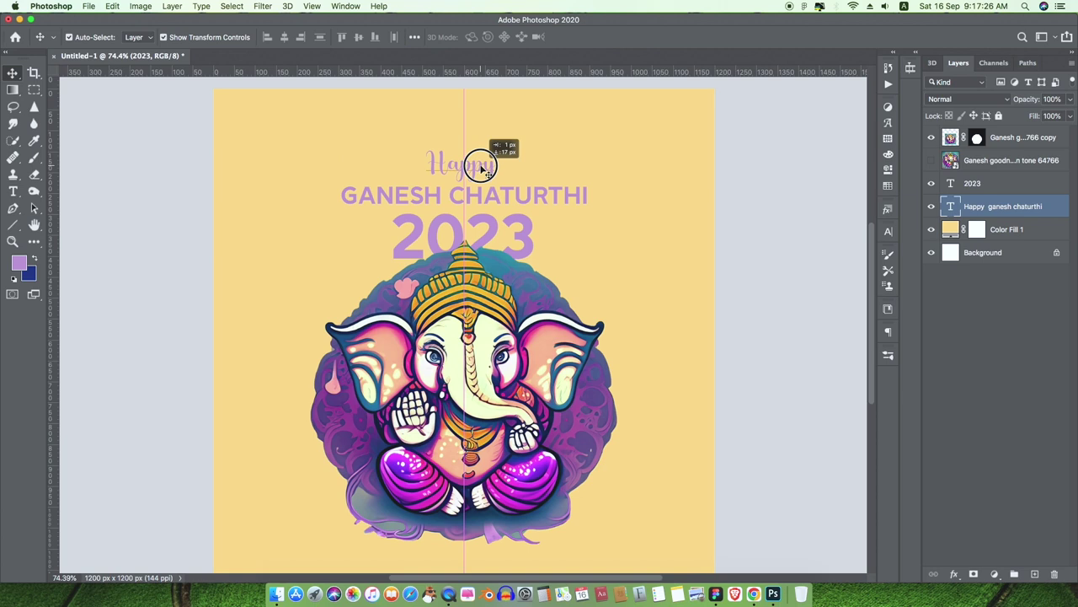
pyautogui.doubleClick(485, 178)
pyautogui.click(503, 160)
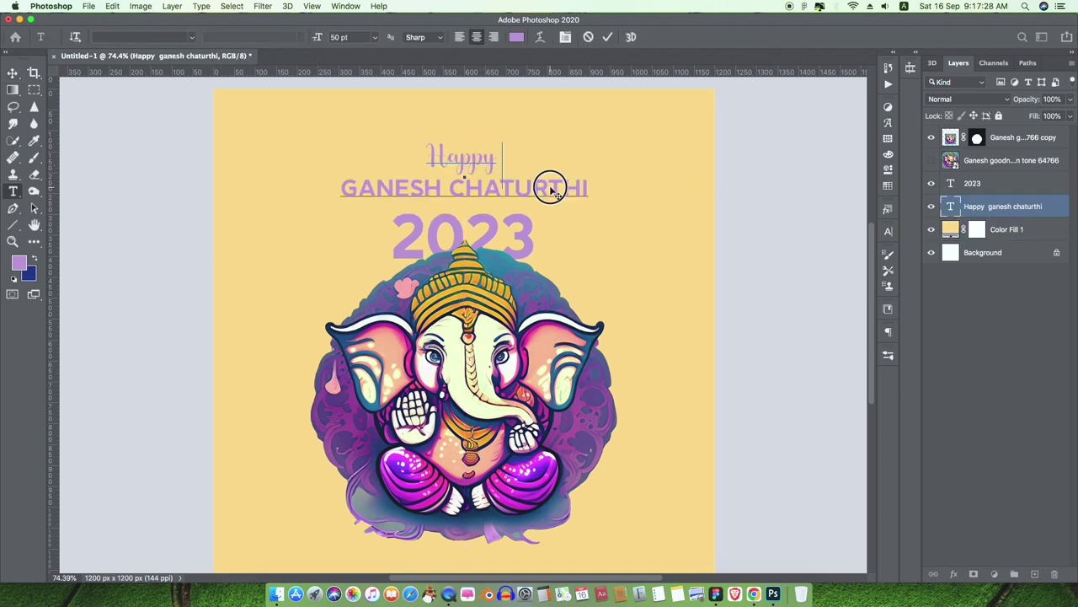
pyautogui.moveTo(503, 160); pyautogui.dragTo(427, 160)
pyautogui.doubleClick(441, 188)
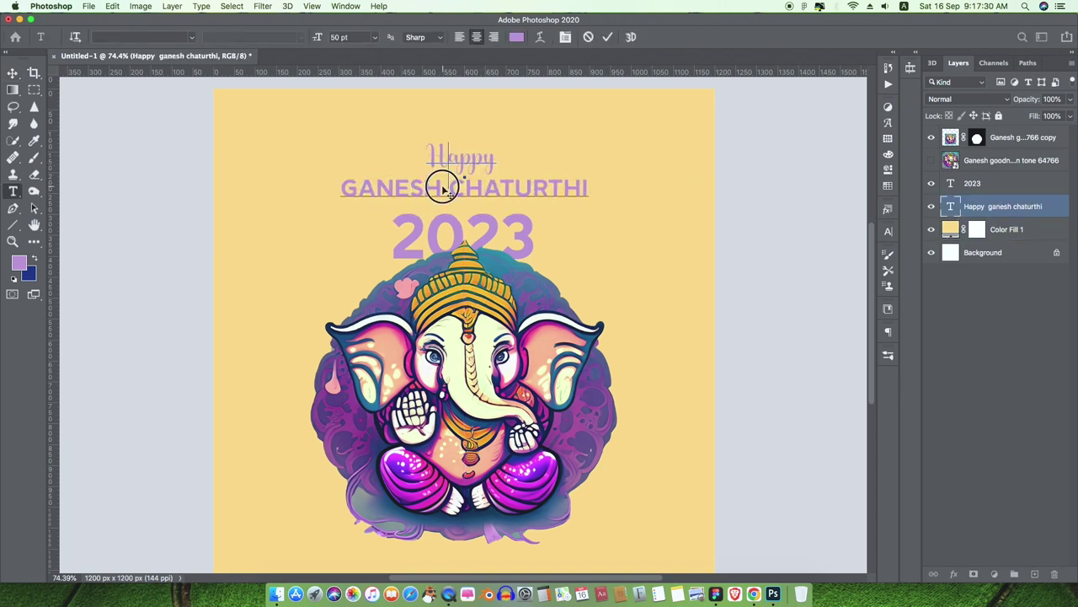
pyautogui.click(447, 188)
pyautogui.moveTo(446, 189); pyautogui.dragTo(588, 188)
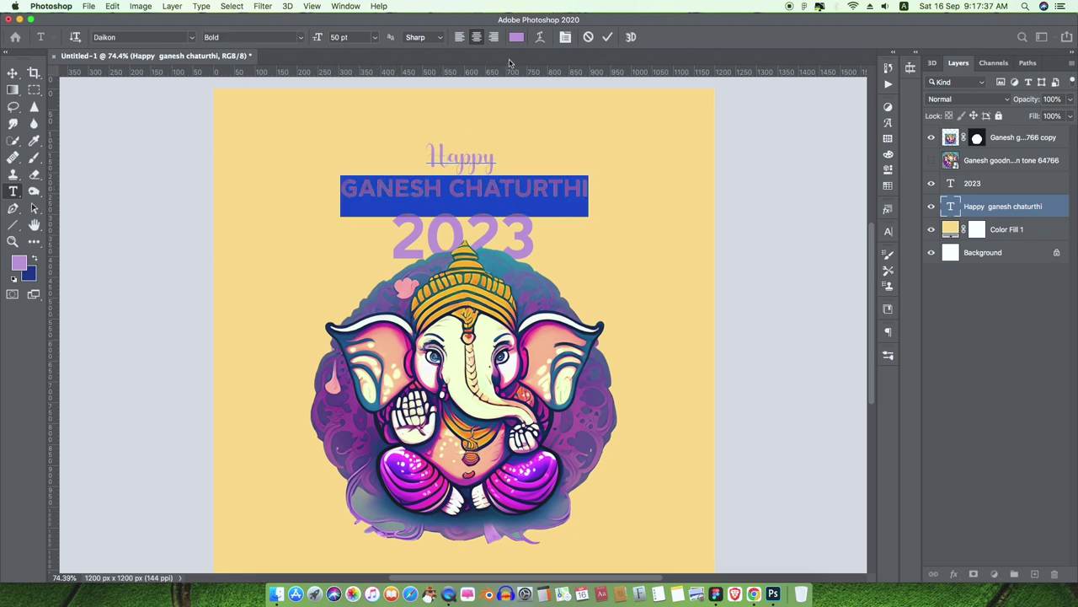
pyautogui.click(517, 37)
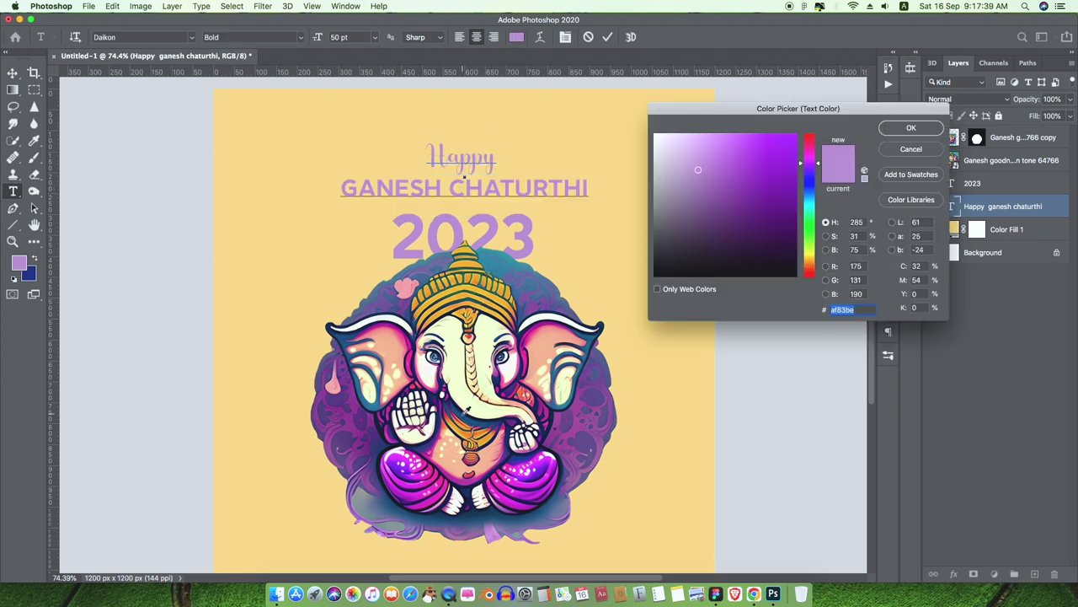
pyautogui.click(460, 416)
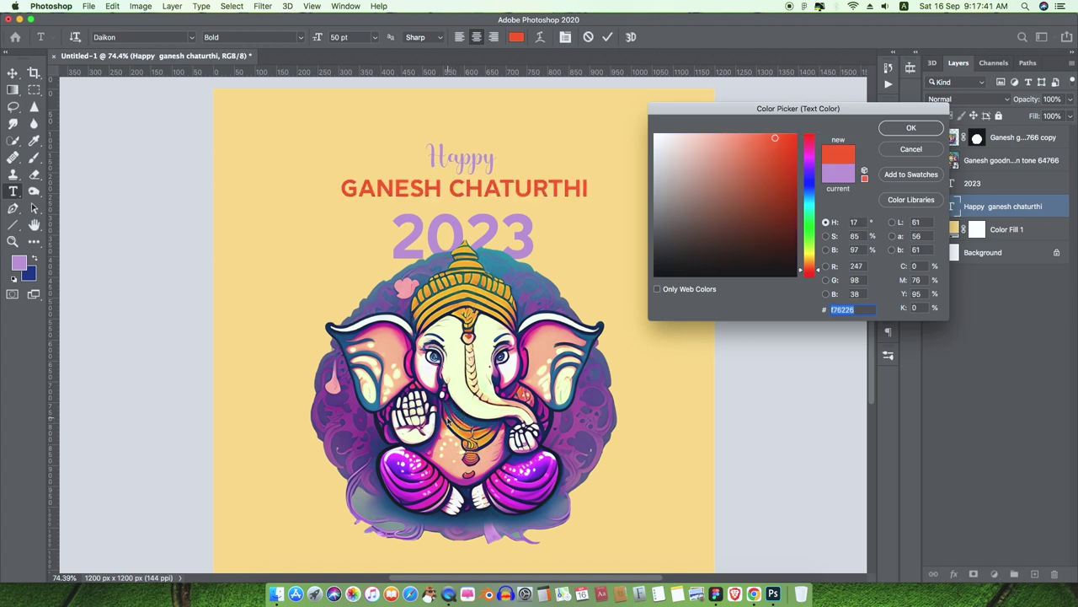
pyautogui.moveTo(778, 138)
pyautogui.mouseDown()
pyautogui.moveTo(747, 136)
pyautogui.moveTo(789, 135)
pyautogui.mouseUp()
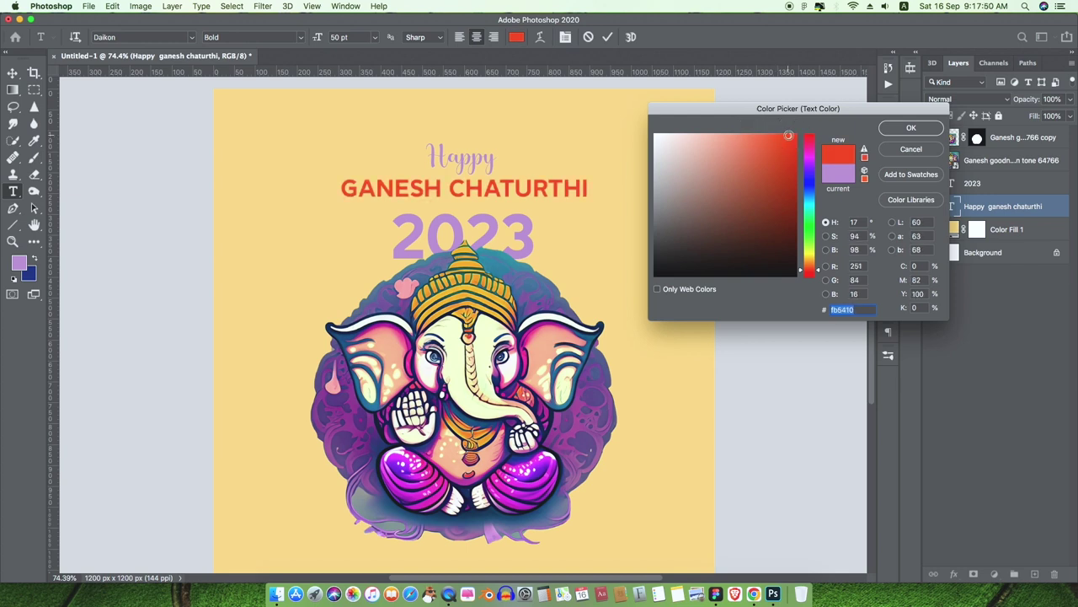
pyautogui.click(925, 132)
pyautogui.click(12, 72)
# - Examine the spacing and balance of the greeting, "2023" and the Ganesh figure across the whole canvas
pyautogui.moveTo(477, 184); pyautogui.dragTo(478, 187)
pyautogui.press('super+0')
pyautogui.scroll(-2, 478, 189)
pyautogui.click(747, 272)
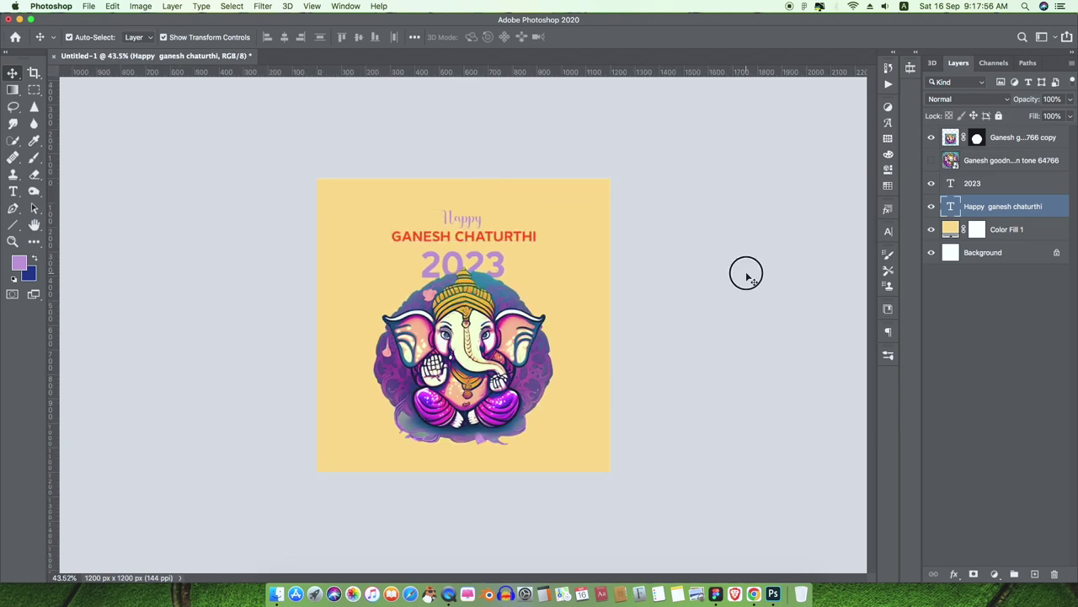
pyautogui.click(481, 255)
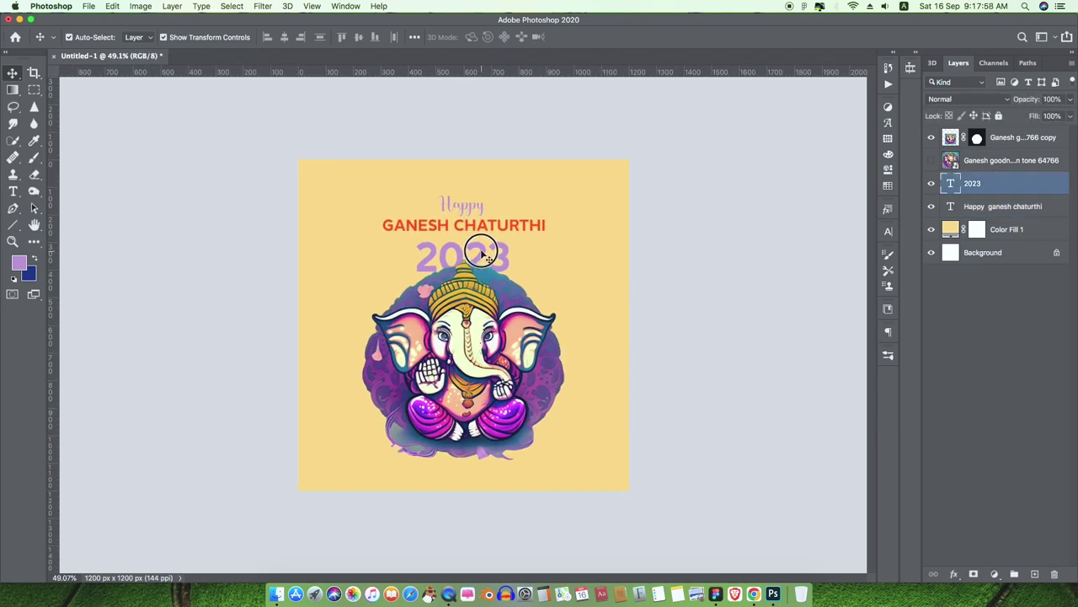
pyautogui.scroll(-1, 489, 240)
pyautogui.click(508, 236)
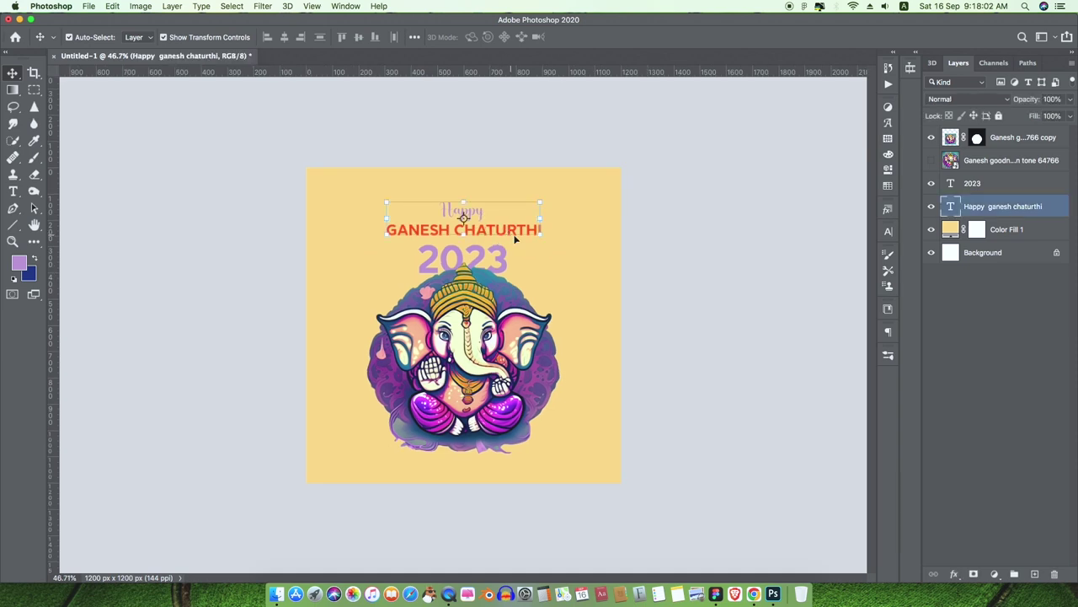
pyautogui.click(733, 253)
pyautogui.scroll(1, 545, 301)
pyautogui.press('super+r')
pyautogui.scroll(4, 465, 370)
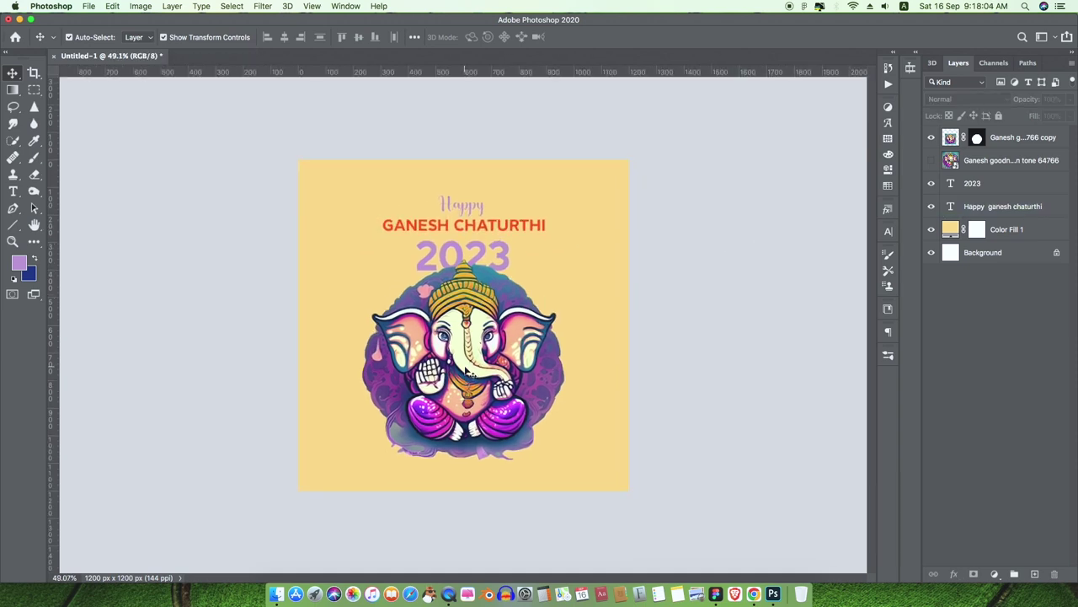
pyautogui.scroll(1, 470, 373)
pyautogui.moveTo(481, 358); pyautogui.dragTo(457, 370)
pyautogui.click(715, 360)
pyautogui.click(85, 233)
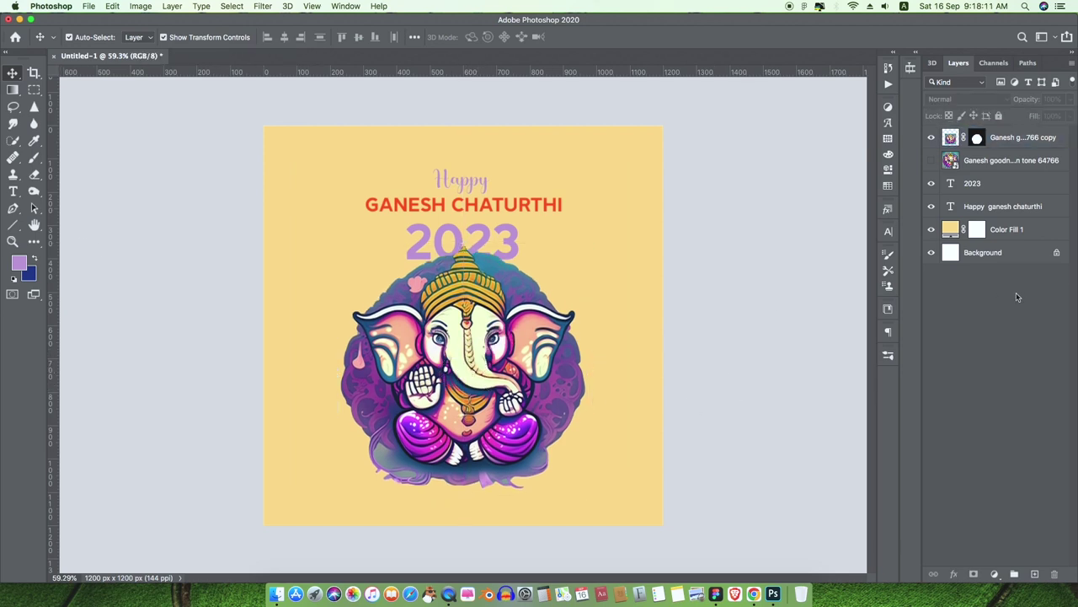
# - Add a blank layer directly above the yellow fill layer and choose the Soft Round brush
pyautogui.click(950, 233)
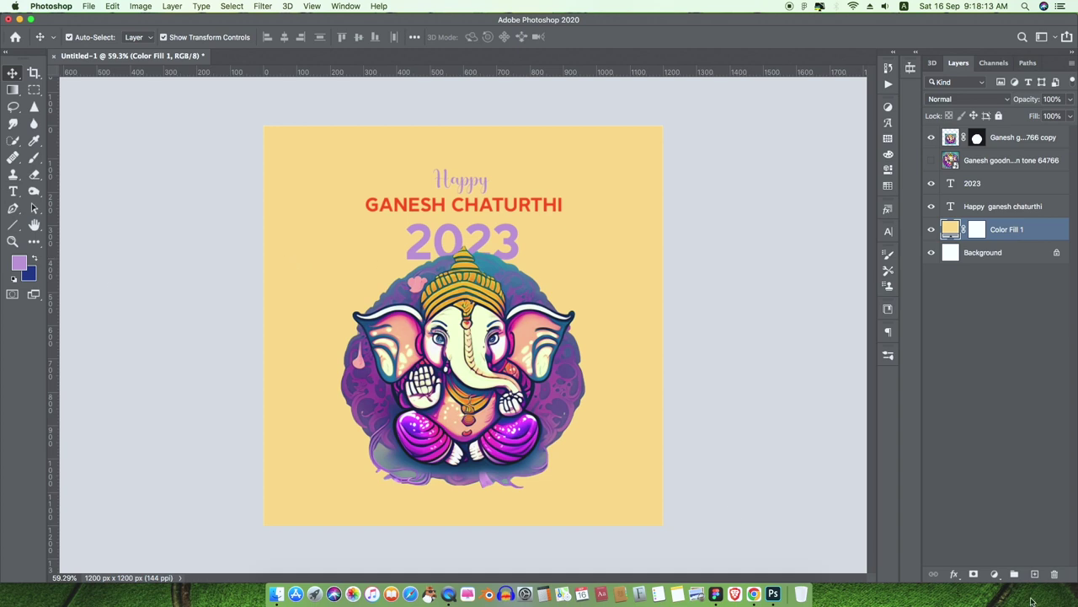
pyautogui.click(1034, 573)
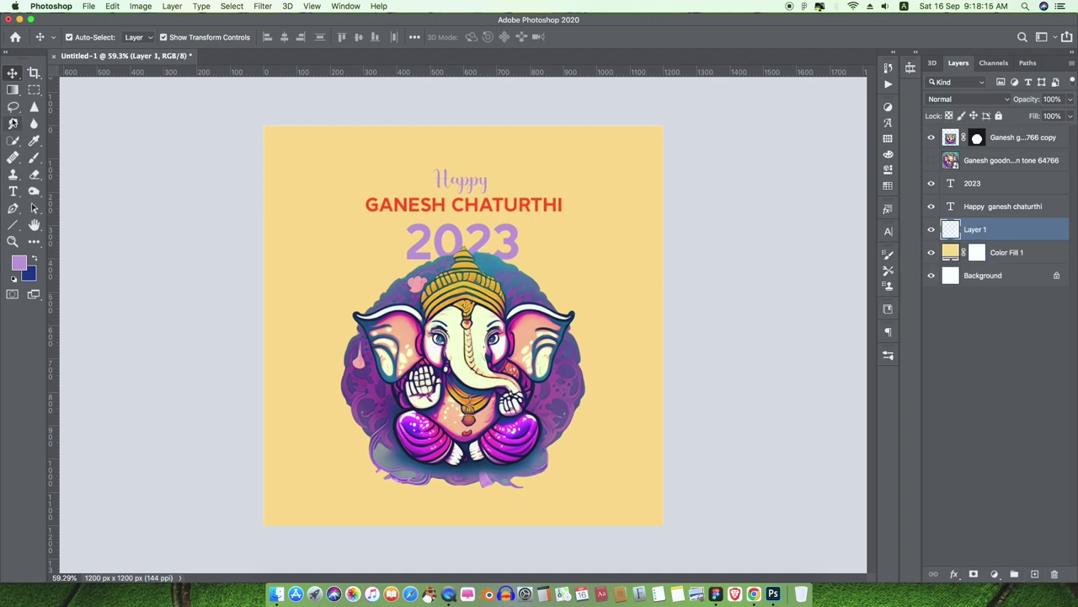
pyautogui.click(34, 157)
pyautogui.click(81, 38)
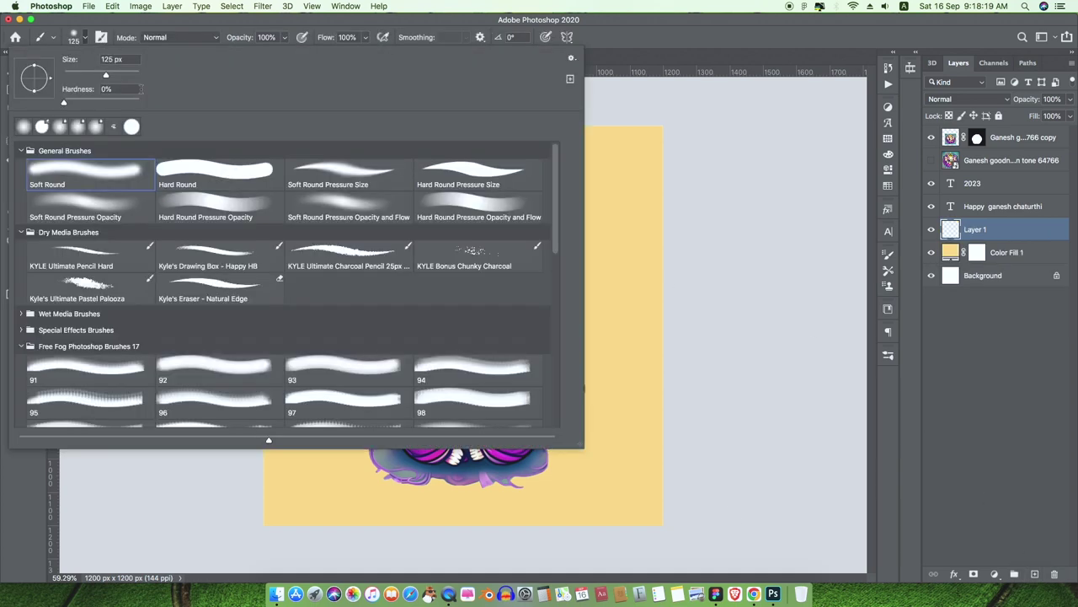
pyautogui.doubleClick(92, 172)
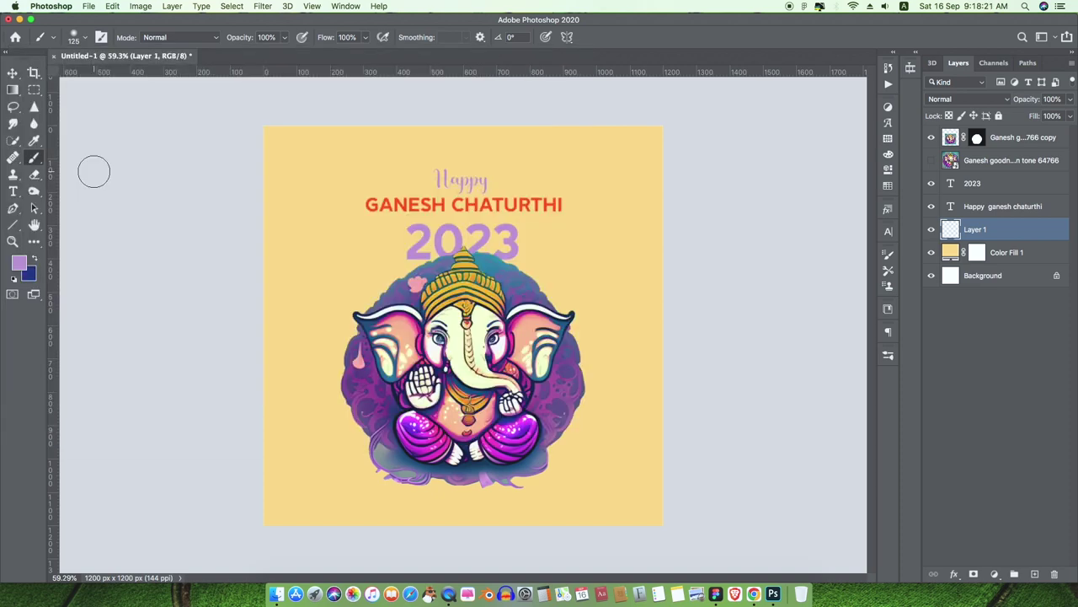
# - Set the foreground colour to grey, enlarge the brush to 500 px and paint a soft shadow beneath the Ganesh figure
pyautogui.click(20, 262)
pyautogui.moveTo(662, 209); pyautogui.dragTo(653, 219)
pyautogui.click(911, 131)
pyautogui.press(']')
pyautogui.press(']')
pyautogui.press(']')
pyautogui.press(']')
pyautogui.press(']')
pyautogui.click(471, 498)
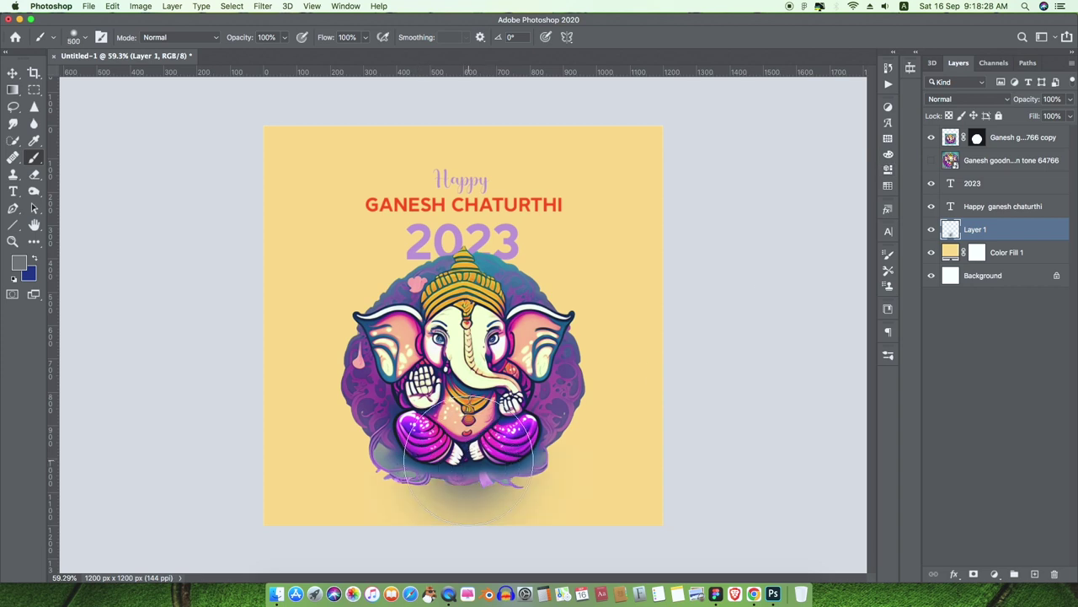
# - Stretch the shadow beneath the Ganesh figure to about 156% width and flatten it to about 89% height
pyautogui.press('v')
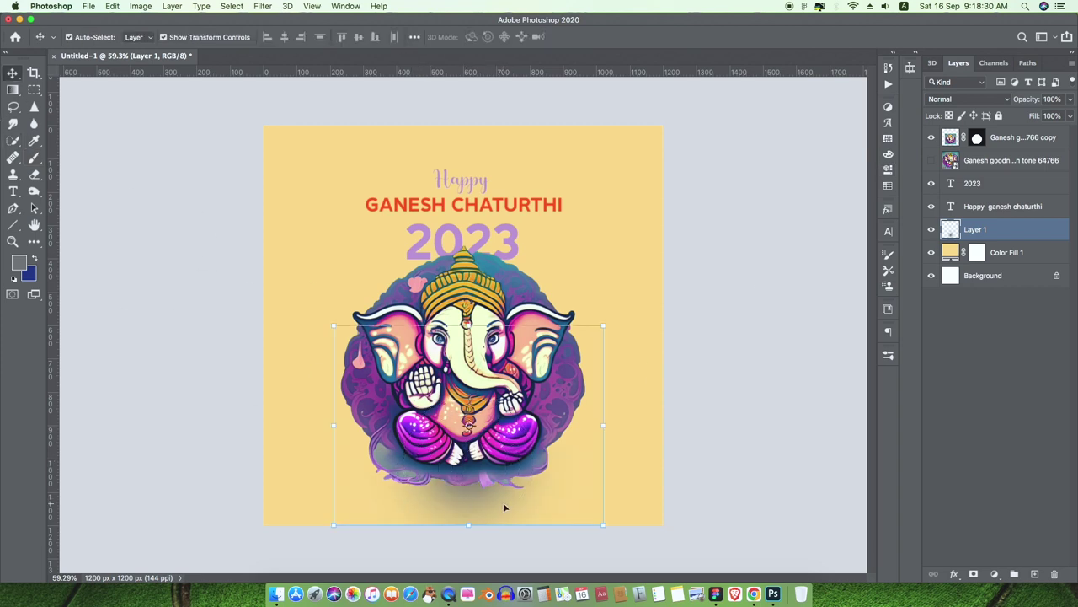
pyautogui.moveTo(468, 324); pyautogui.dragTo(468, 348)
pyautogui.moveTo(522, 508)
pyautogui.mouseDown()
pyautogui.moveTo(524, 491)
pyautogui.moveTo(531, 506)
pyautogui.mouseUp()
pyautogui.moveTo(598, 436); pyautogui.dragTo(668, 441)
pyautogui.moveTo(327, 437); pyautogui.dragTo(248, 437)
pyautogui.moveTo(510, 492); pyautogui.dragTo(516, 495)
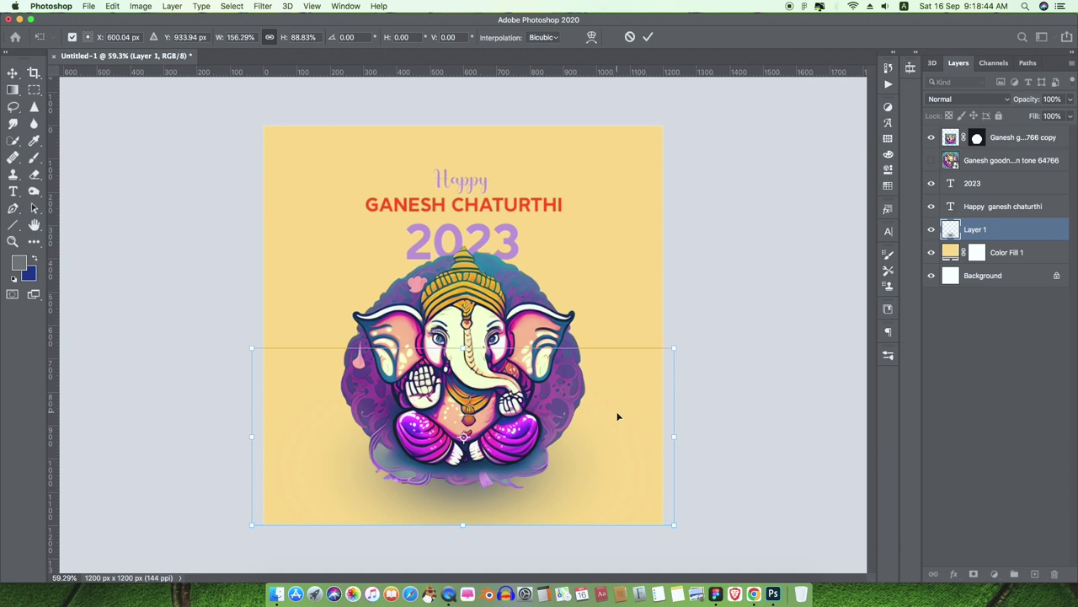
pyautogui.click(648, 37)
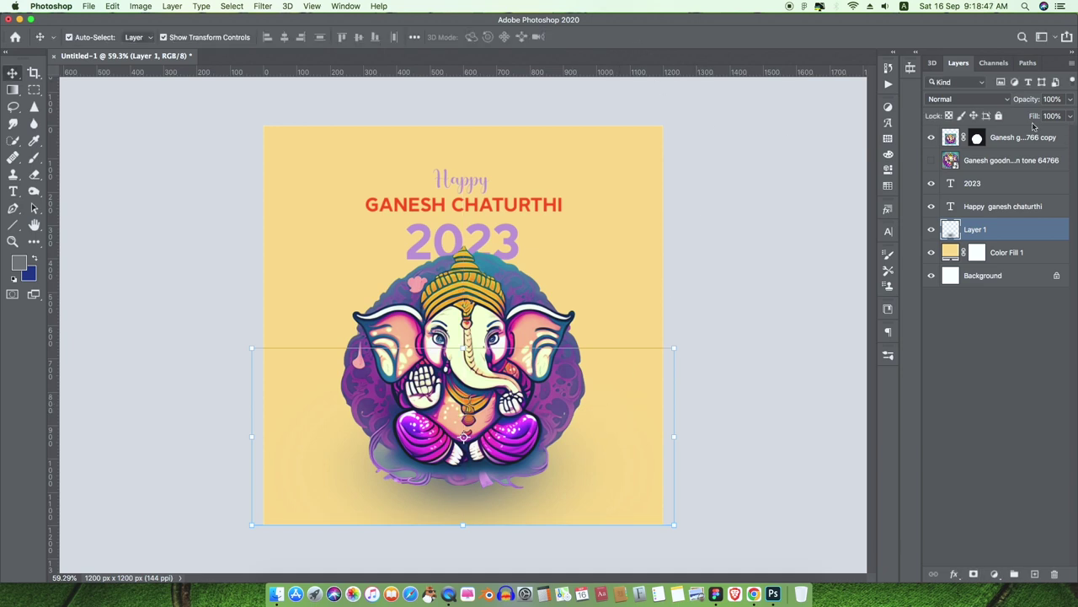
# - Set the shadow layer's opacity to 30%
pyautogui.click(1053, 99)
pyautogui.write('30')
pyautogui.press('Return')
pyautogui.click(741, 360)
pyautogui.scroll(-2, 742, 359)
pyautogui.scroll(1, 573, 395)
# - Narrow the shadow from its sides and shift the Ganesh figure slightly down
pyautogui.click(564, 438)
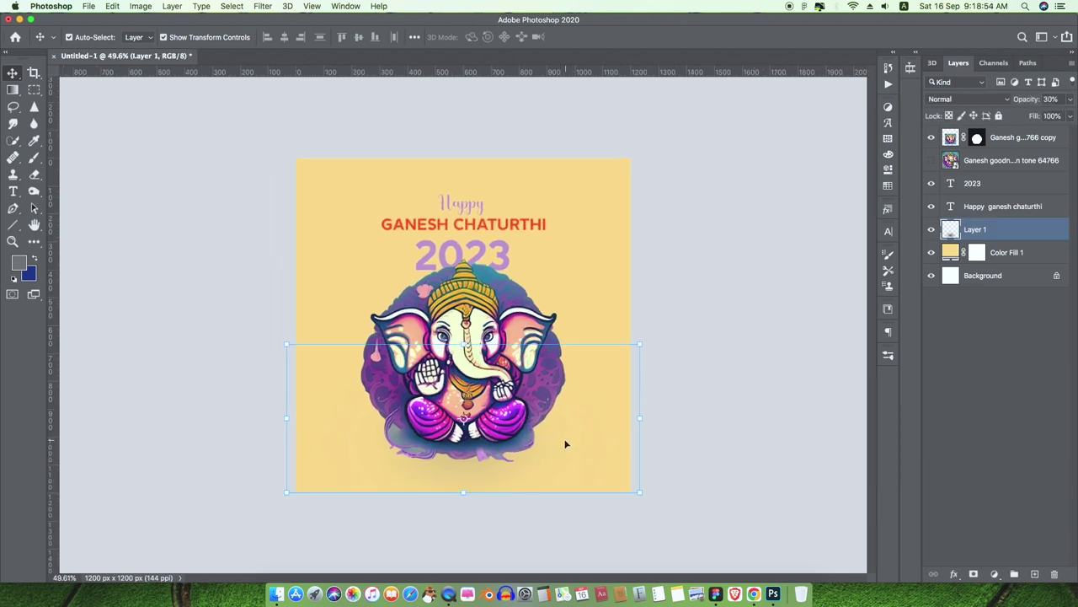
pyautogui.scroll(1, 563, 444)
pyautogui.moveTo(672, 437); pyautogui.dragTo(596, 436)
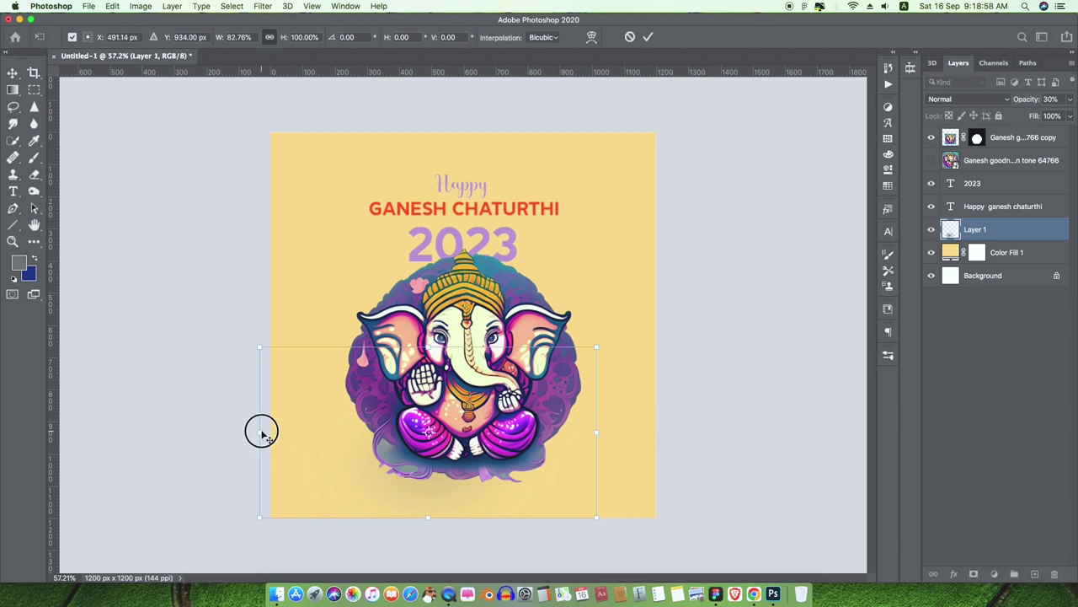
pyautogui.press('Return')
pyautogui.moveTo(493, 295); pyautogui.dragTo(499, 305)
pyautogui.click(699, 306)
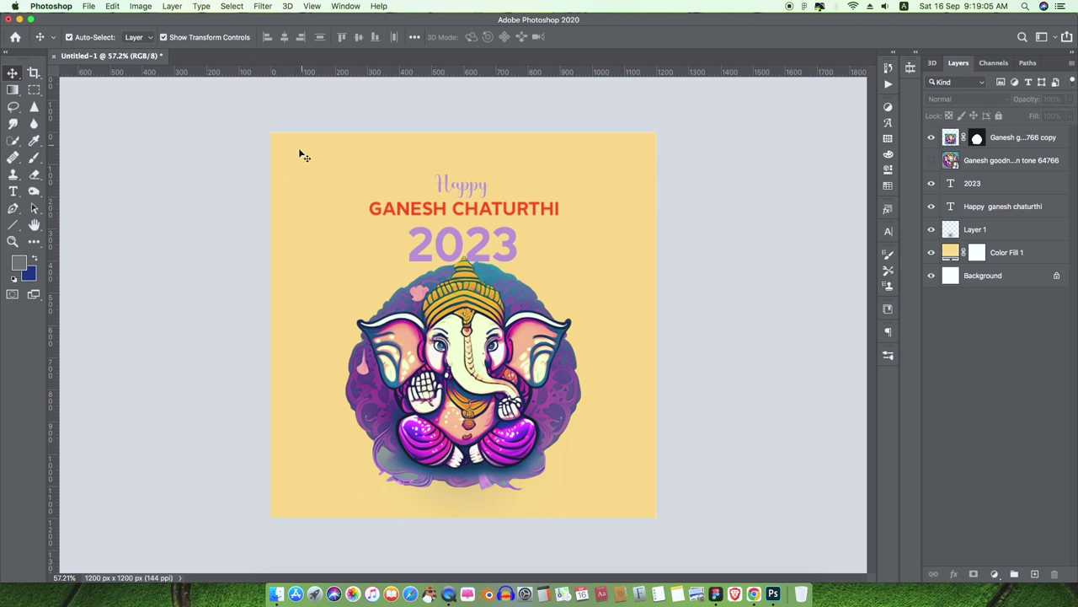
# - Shrink the brush to 9 px and handwrite "Logo" in the canvas's upper-left corner on the shadow layer
pyautogui.press('b')
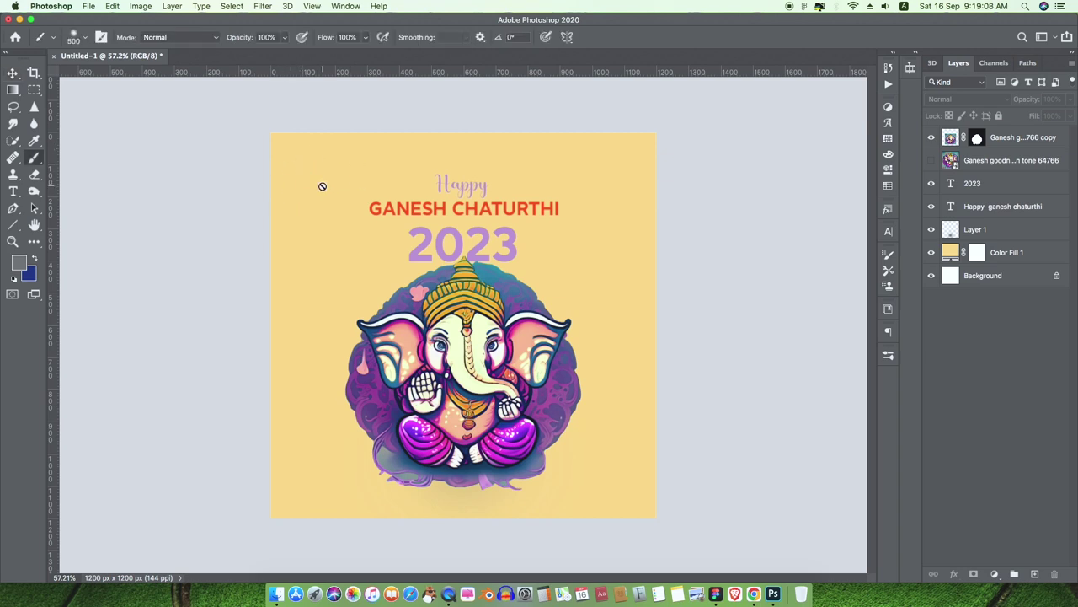
pyautogui.click(969, 237)
pyautogui.press('[')
pyautogui.press('[')
pyautogui.press('[')
pyautogui.press('[')
pyautogui.press('[')
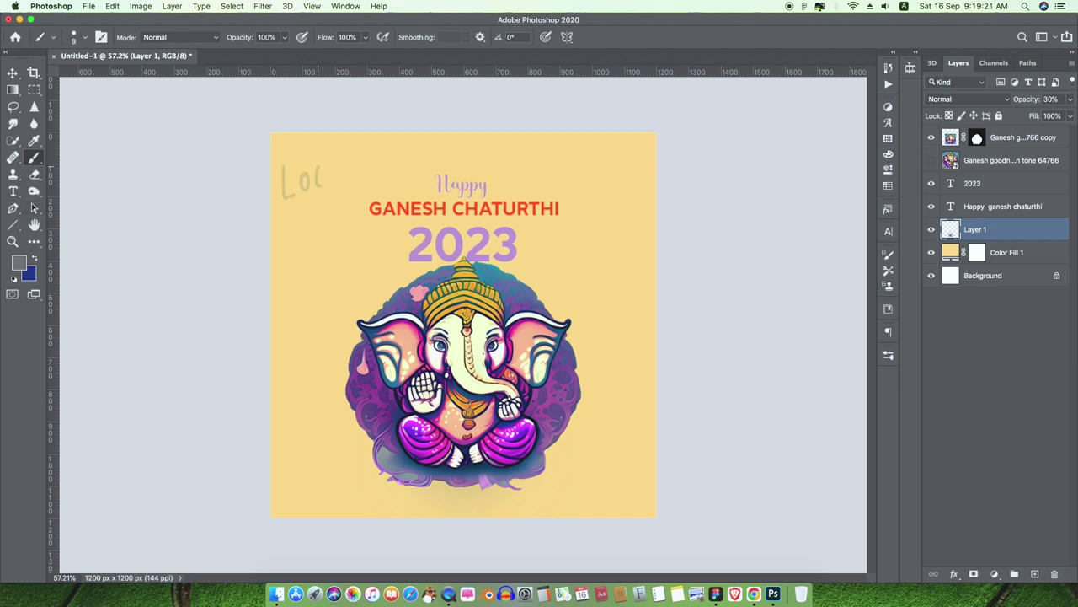
pyautogui.moveTo(323, 168)
pyautogui.mouseDown()
pyautogui.moveTo(313, 237)
pyautogui.moveTo(340, 166)
pyautogui.mouseUp()
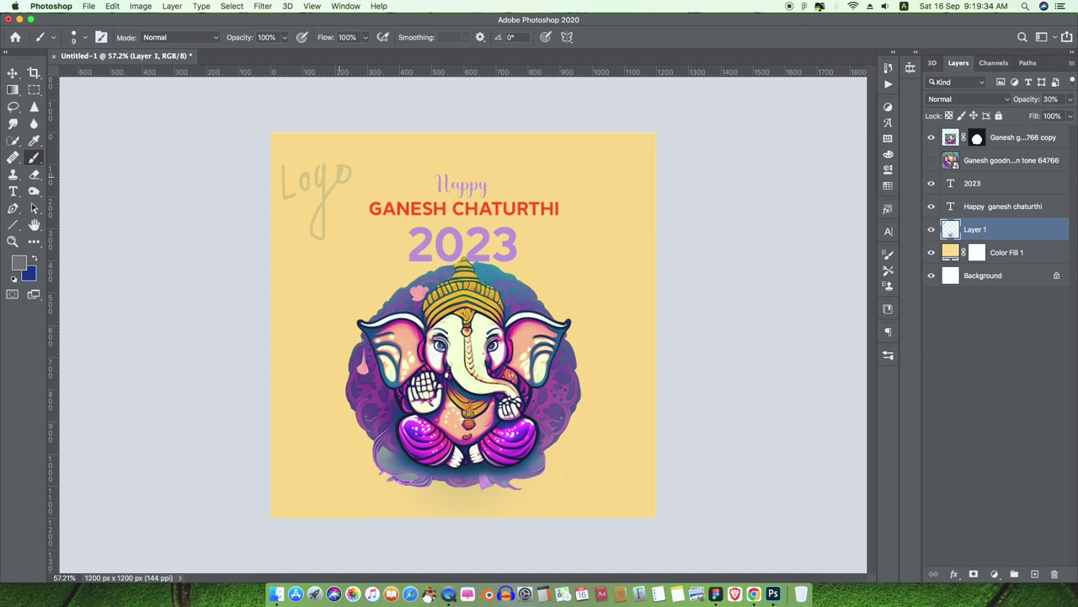
# - Sketch wavy lines down both sides of the canvas, a scribble in its lower-right corner and a curve in the lower-left
pyautogui.moveTo(292, 262); pyautogui.dragTo(293, 417)
pyautogui.moveTo(313, 283); pyautogui.dragTo(324, 385)
pyautogui.moveTo(595, 157)
pyautogui.mouseDown()
pyautogui.moveTo(620, 203)
pyautogui.moveTo(603, 329)
pyautogui.moveTo(634, 158)
pyautogui.mouseUp()
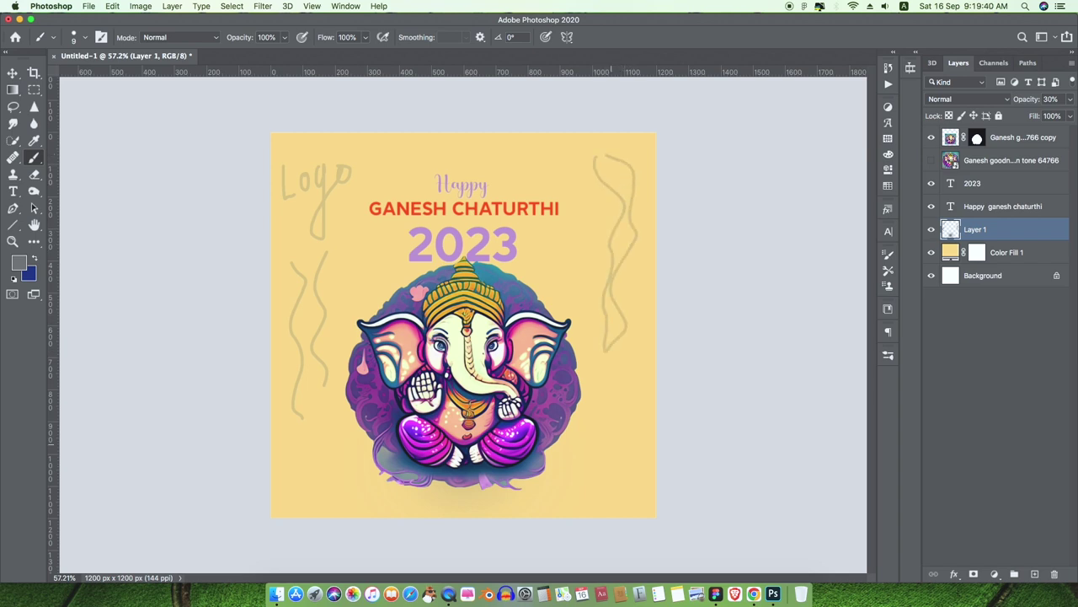
pyautogui.moveTo(549, 497)
pyautogui.mouseDown()
pyautogui.moveTo(586, 484)
pyautogui.moveTo(606, 464)
pyautogui.moveTo(626, 478)
pyautogui.moveTo(596, 487)
pyautogui.moveTo(607, 441)
pyautogui.moveTo(628, 473)
pyautogui.mouseUp()
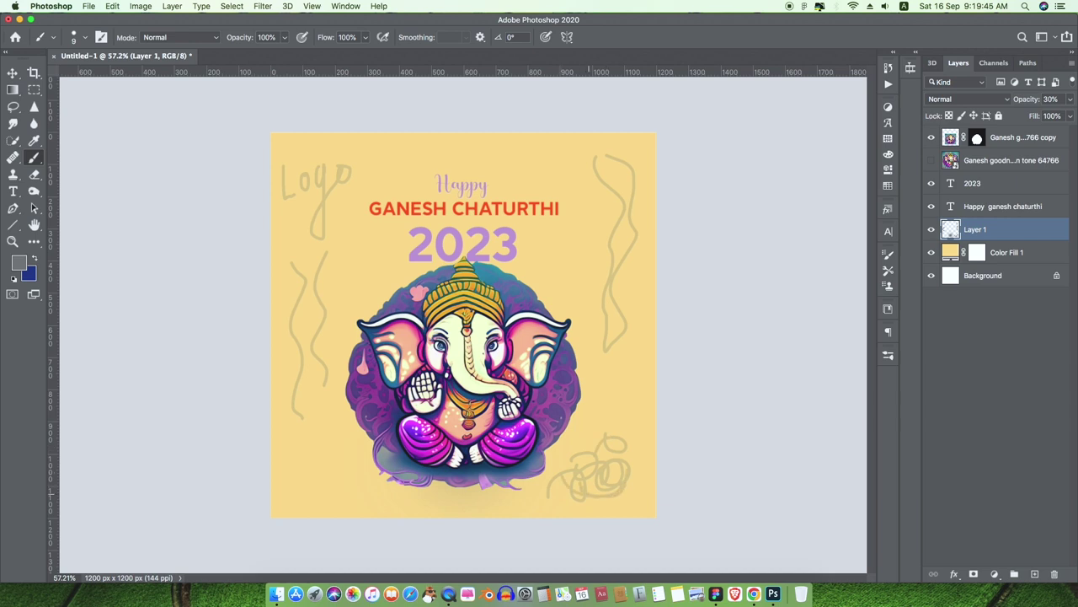
pyautogui.moveTo(327, 482)
pyautogui.mouseDown()
pyautogui.moveTo(350, 465)
pyautogui.moveTo(368, 505)
pyautogui.mouseUp()
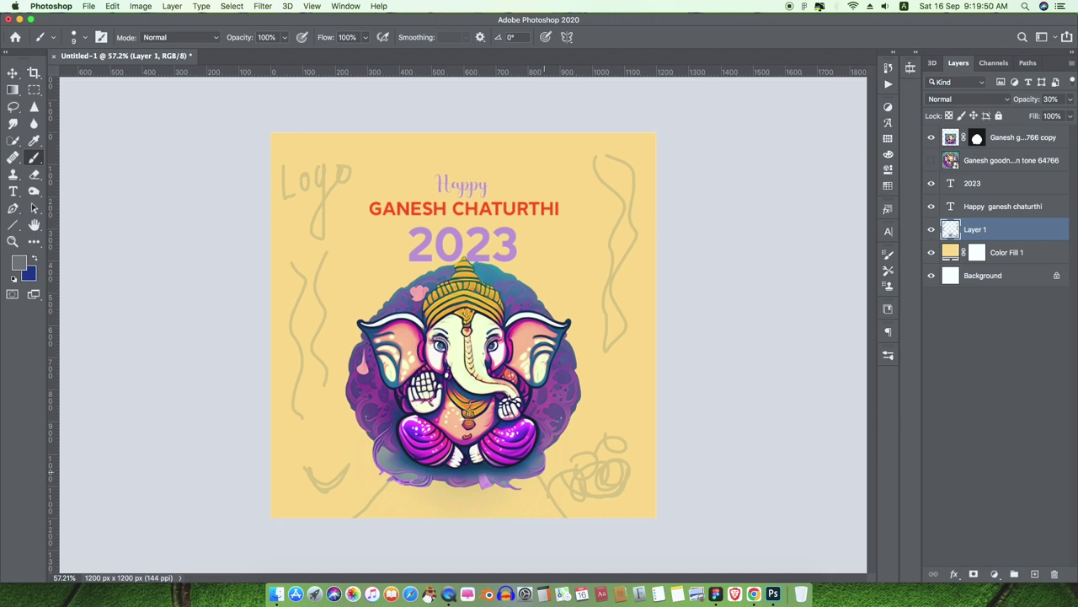
# - Sketch diagonal and branching lines around the figure, add to the lower-left doodle and draw a flat base under the lower-right scribble
pyautogui.moveTo(387, 479); pyautogui.dragTo(352, 516)
pyautogui.moveTo(369, 258)
pyautogui.mouseDown()
pyautogui.moveTo(335, 283)
pyautogui.moveTo(272, 379)
pyautogui.mouseUp()
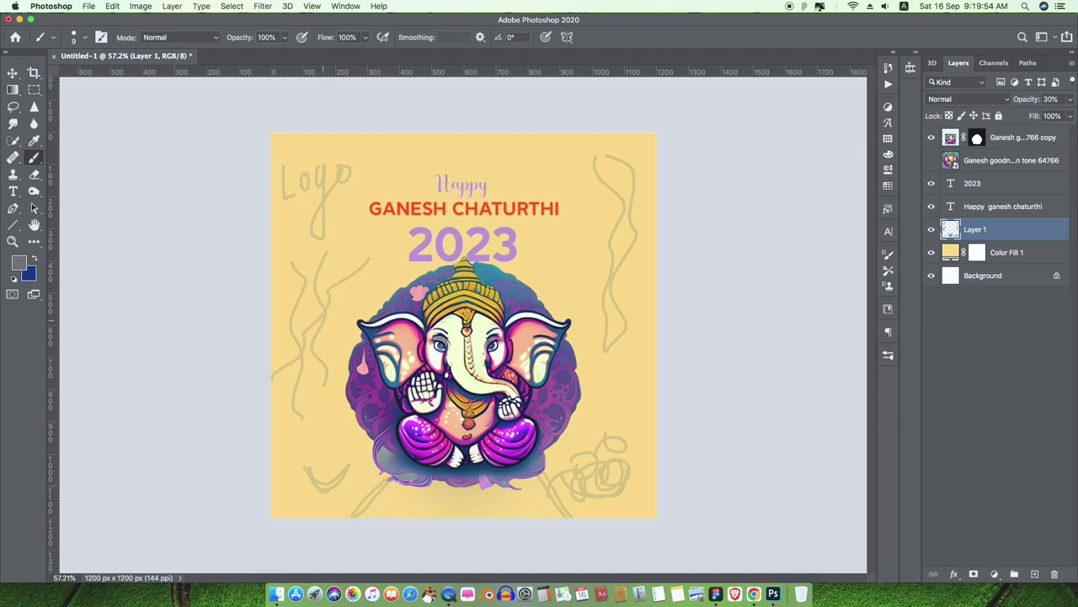
pyautogui.moveTo(315, 428); pyautogui.dragTo(271, 440)
pyautogui.moveTo(336, 379); pyautogui.dragTo(359, 327)
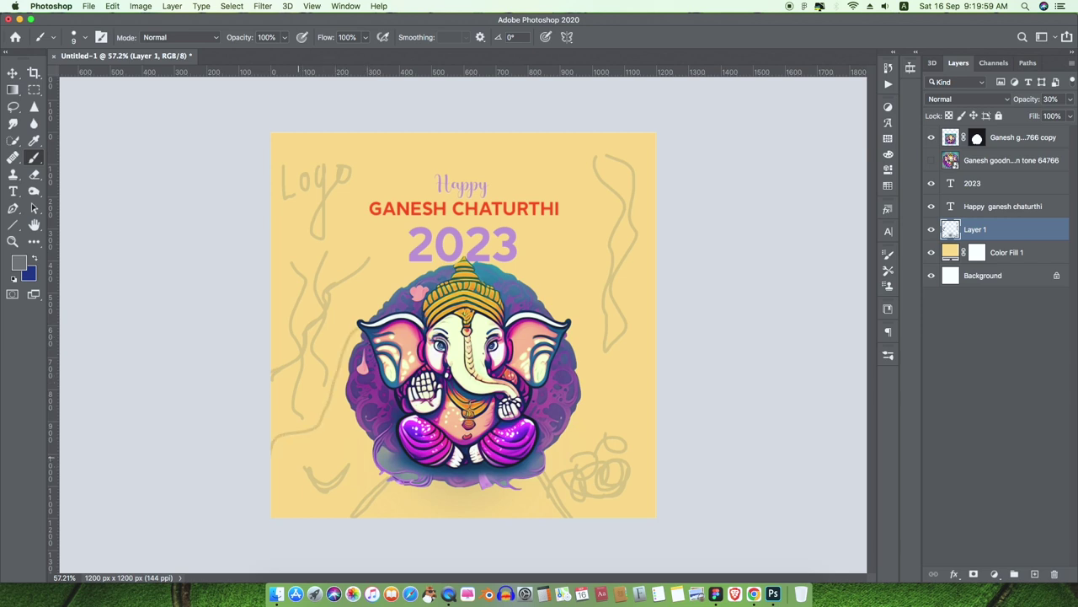
pyautogui.moveTo(355, 436)
pyautogui.mouseDown()
pyautogui.moveTo(323, 449)
pyautogui.moveTo(342, 446)
pyautogui.mouseUp()
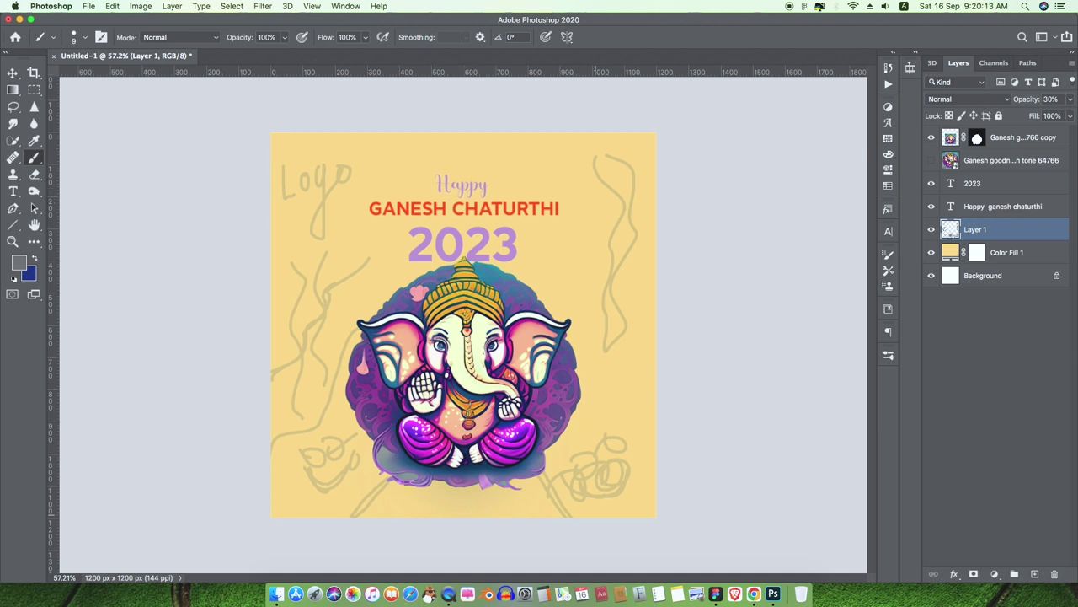
pyautogui.moveTo(640, 508)
pyautogui.mouseDown()
pyautogui.moveTo(568, 511)
pyautogui.moveTo(590, 503)
pyautogui.mouseUp()
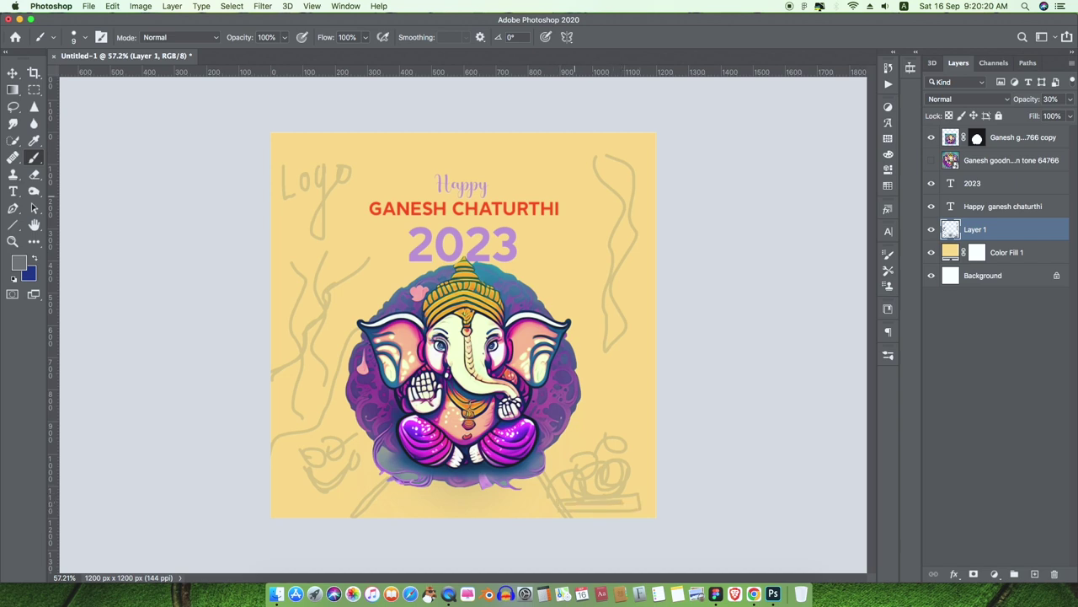
# - Draw a rectangle about 632 × 66 px over the "GANESH CHATURTHI" line
pyautogui.press('v')
pyautogui.click(435, 213)
pyautogui.press('super+equal')
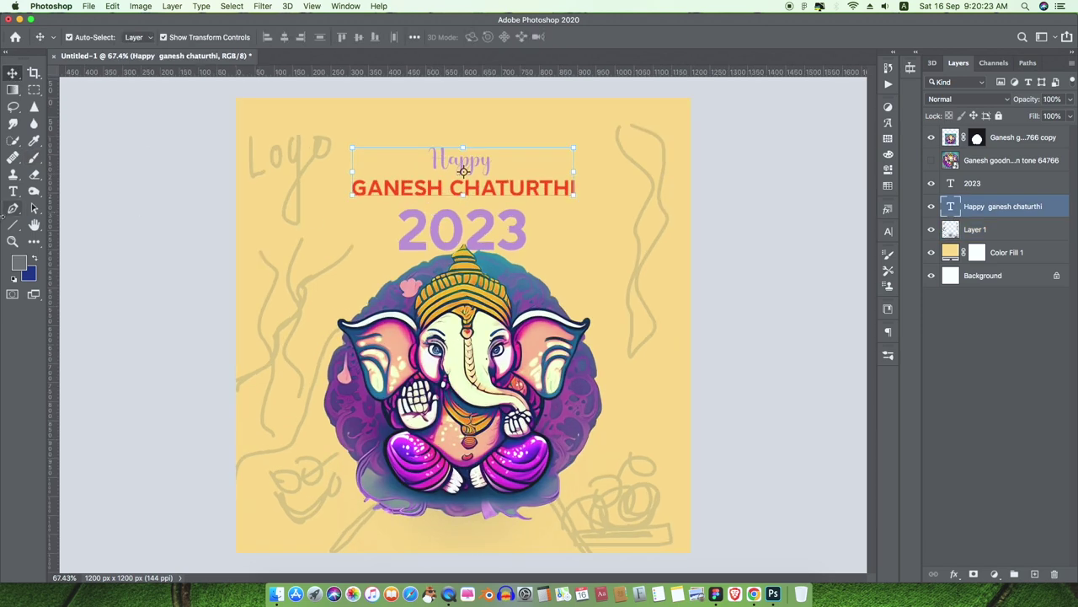
pyautogui.click(14, 229)
pyautogui.click(69, 223)
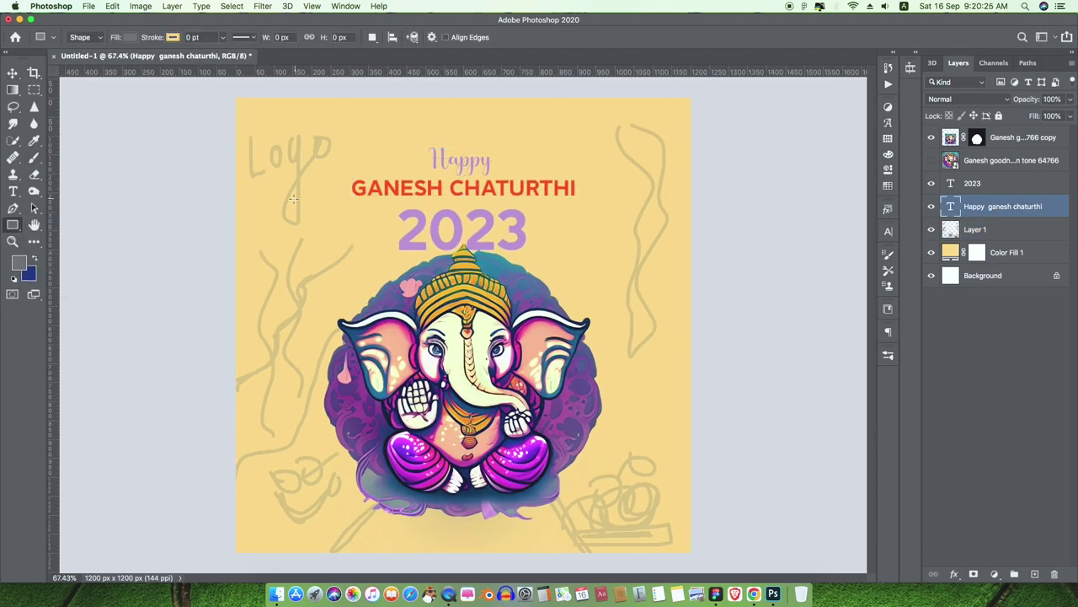
pyautogui.moveTo(344, 176); pyautogui.dragTo(583, 200)
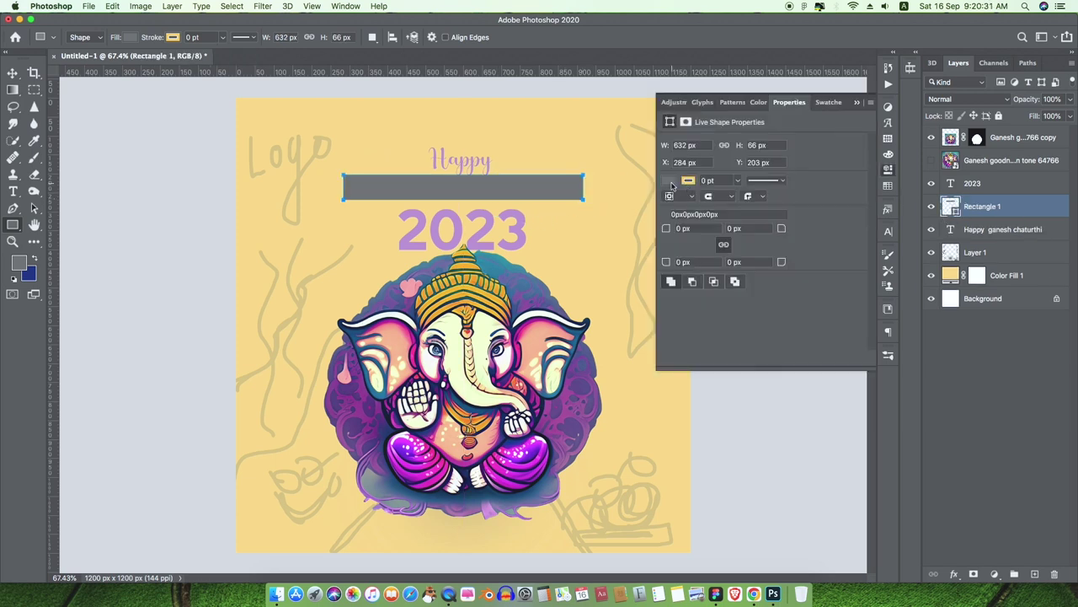
# - Fill the rectangle with white from the recently used colours
pyautogui.click(671, 181)
pyautogui.click(690, 245)
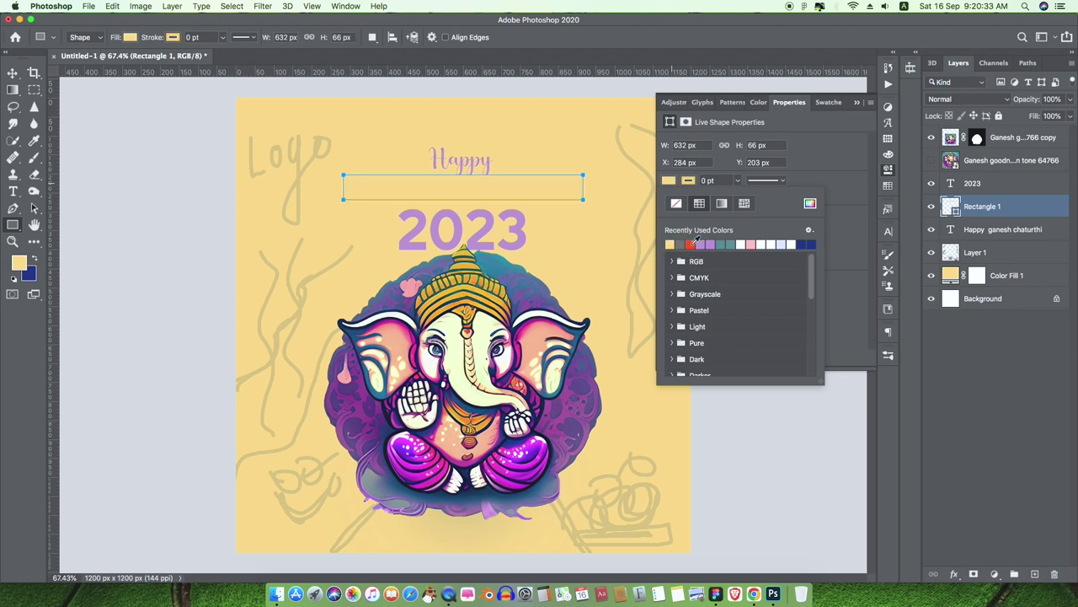
pyautogui.click(680, 244)
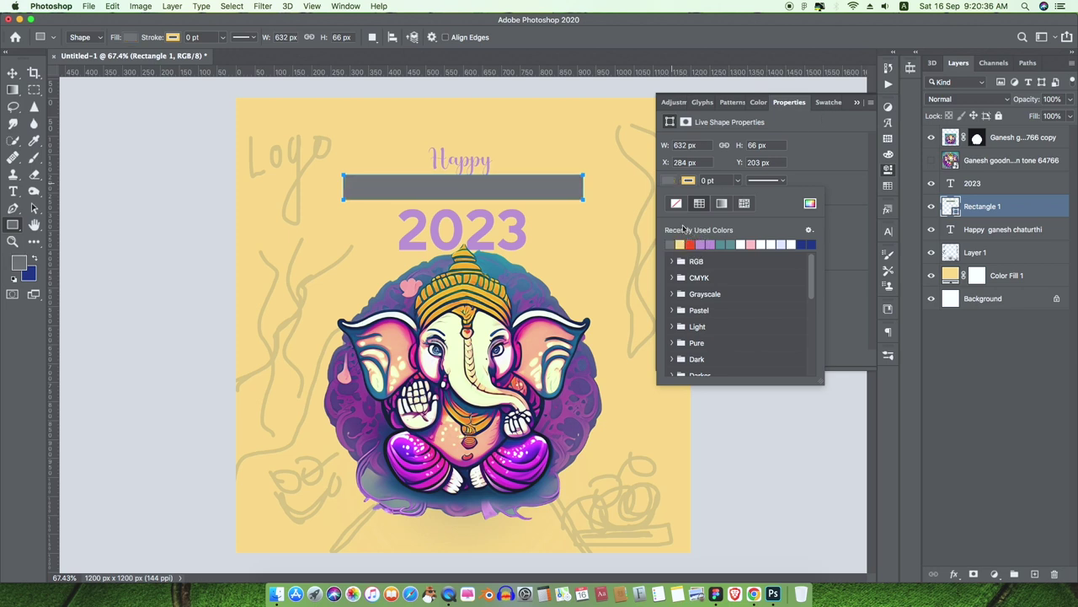
pyautogui.click(670, 181)
pyautogui.click(669, 181)
pyautogui.click(748, 244)
# - Move the rectangle layer below the greeting text layer and deselect it
pyautogui.click(857, 102)
pyautogui.moveTo(950, 207); pyautogui.dragTo(952, 241)
pyautogui.scroll(-2, 675, 231)
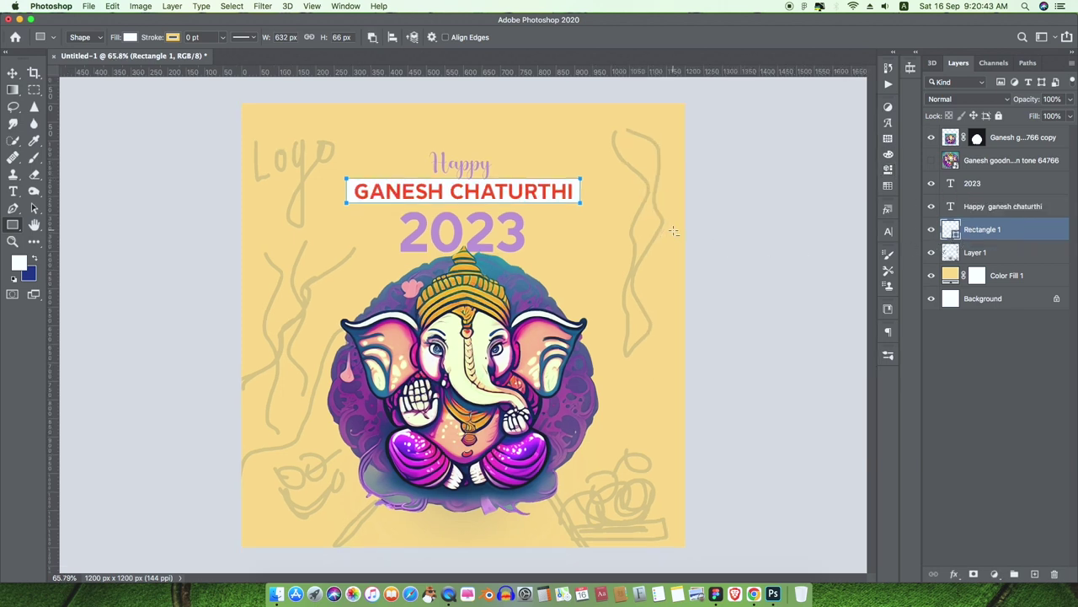
pyautogui.click(14, 72)
pyautogui.click(166, 240)
pyautogui.scroll(-3, 477, 276)
pyautogui.scroll(3, 478, 277)
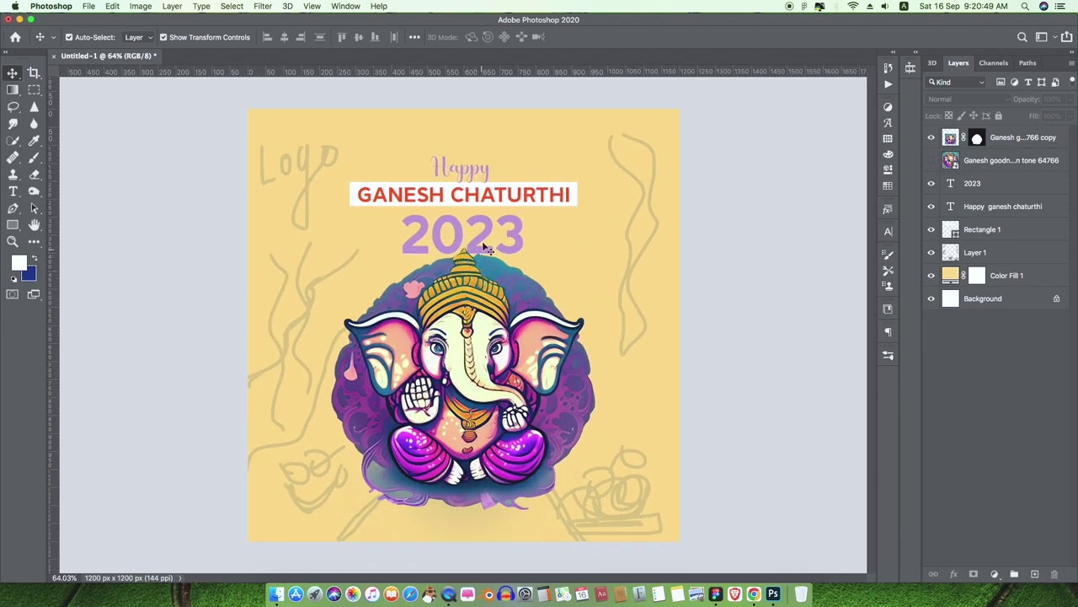
pyautogui.click(491, 243)
pyautogui.doubleClick(477, 176)
pyautogui.moveTo(496, 171); pyautogui.dragTo(424, 169)
pyautogui.click(607, 36)
pyautogui.press('v')
pyautogui.click(600, 93)
pyautogui.scroll(-1, 460, 247)
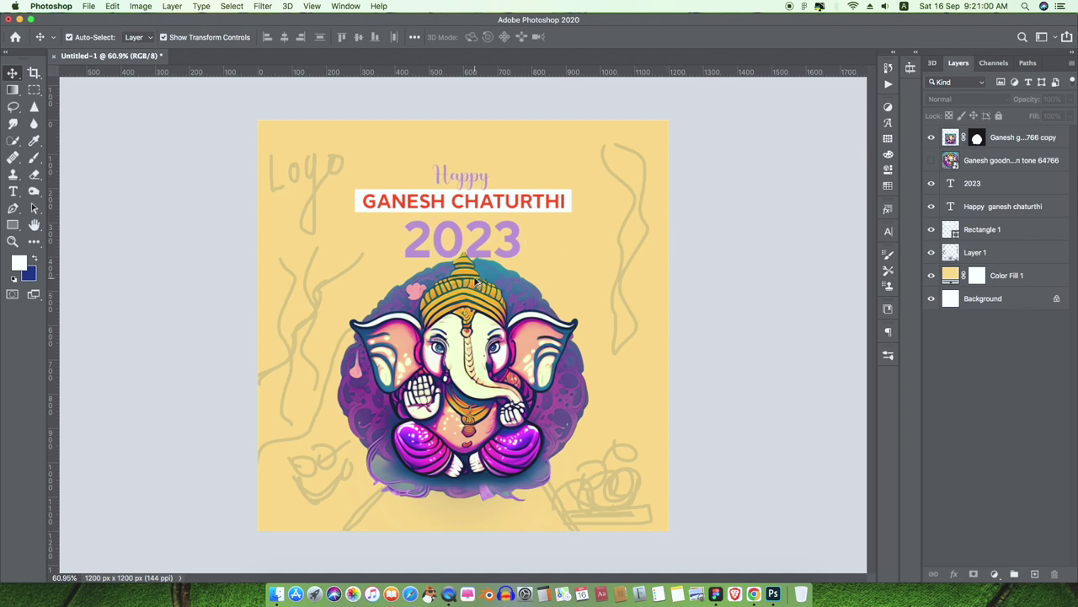
pyautogui.scroll(-2, 477, 283)
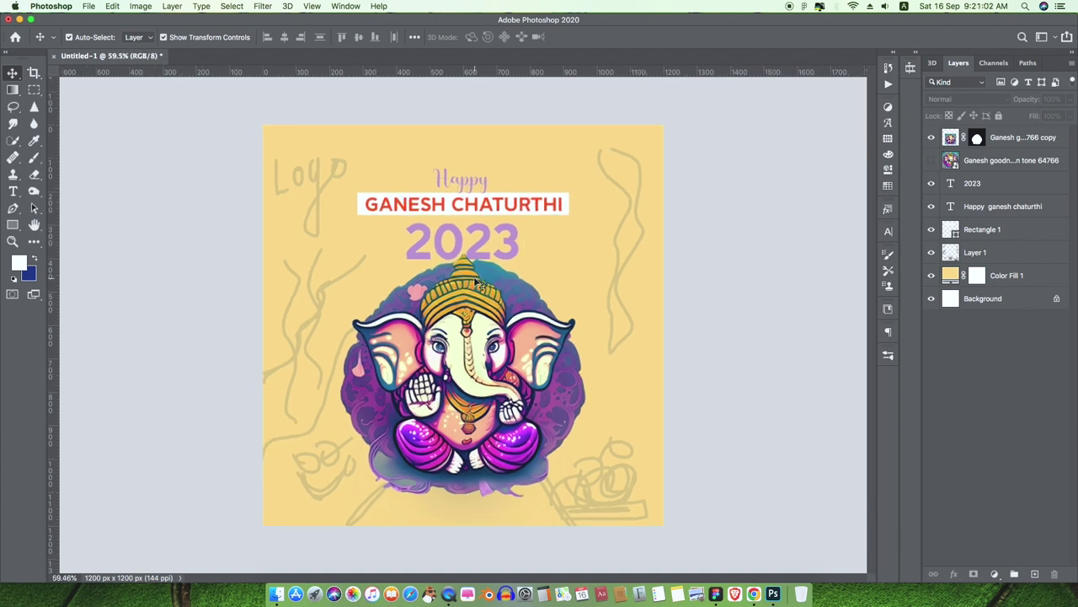